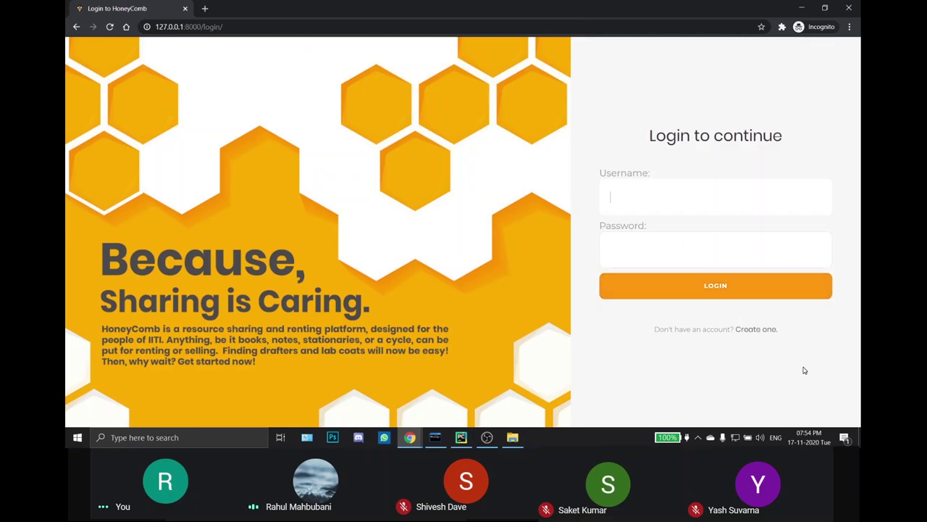
Step: Open the signup page and enter a username and the autofilled full name
left_click(760, 329)
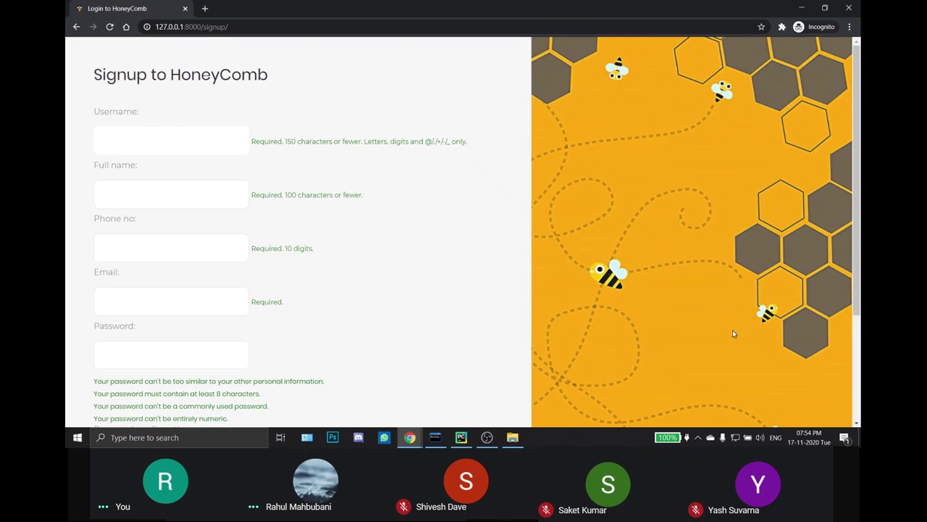
type("rahul")
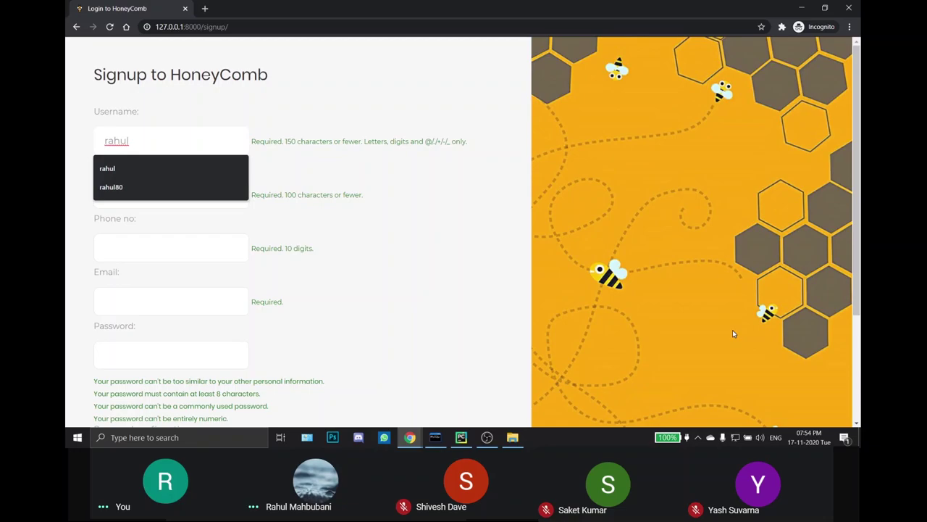
key("Tab")
type("Rahul")
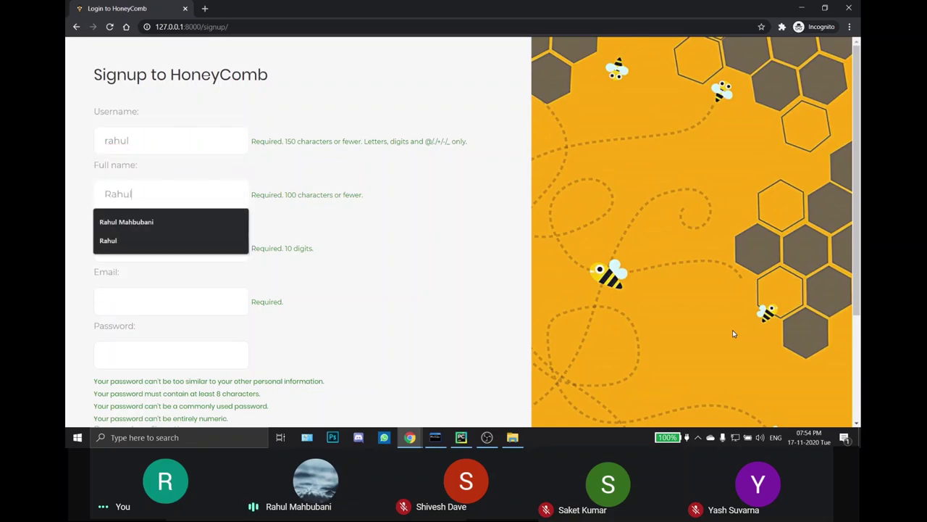
key("Down")
key("Tab")
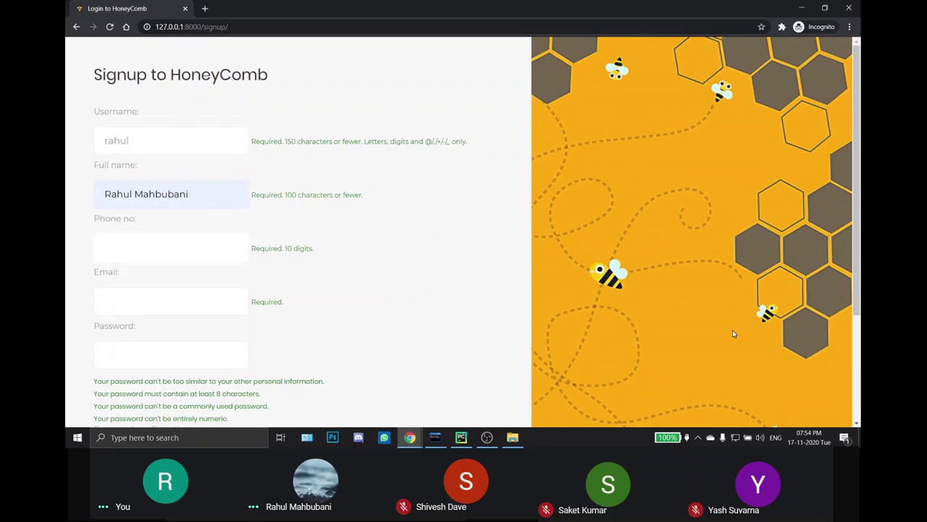
Step: Fill in the autofill-suggested phone number and email address
type("12")
key("Down")
key("Return")
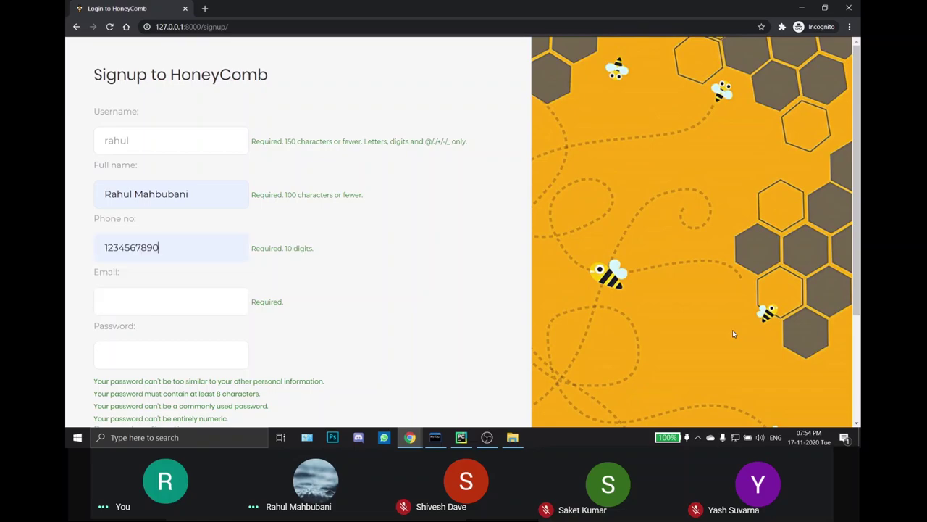
key("Tab")
type("ben")
key("Down")
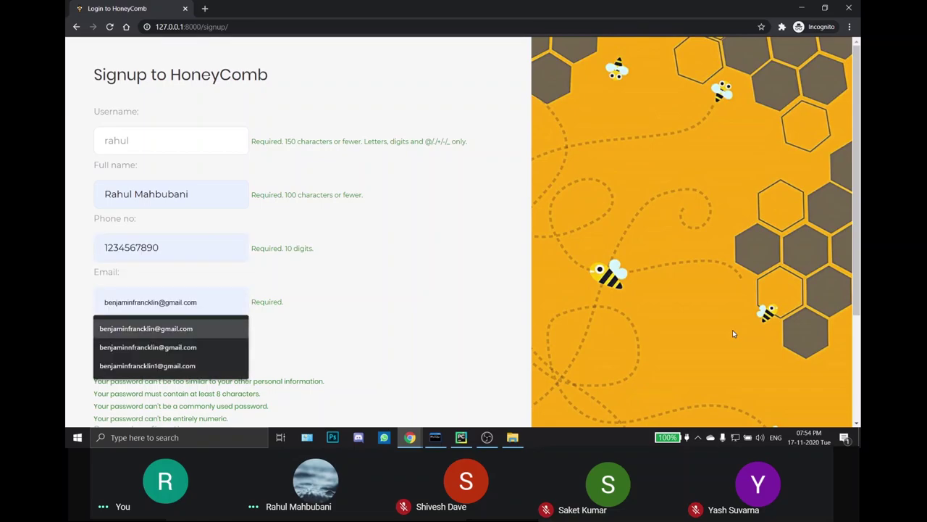
key("Return")
Step: Enter the account password and its matching confirmation
key("Tab")
type("h")
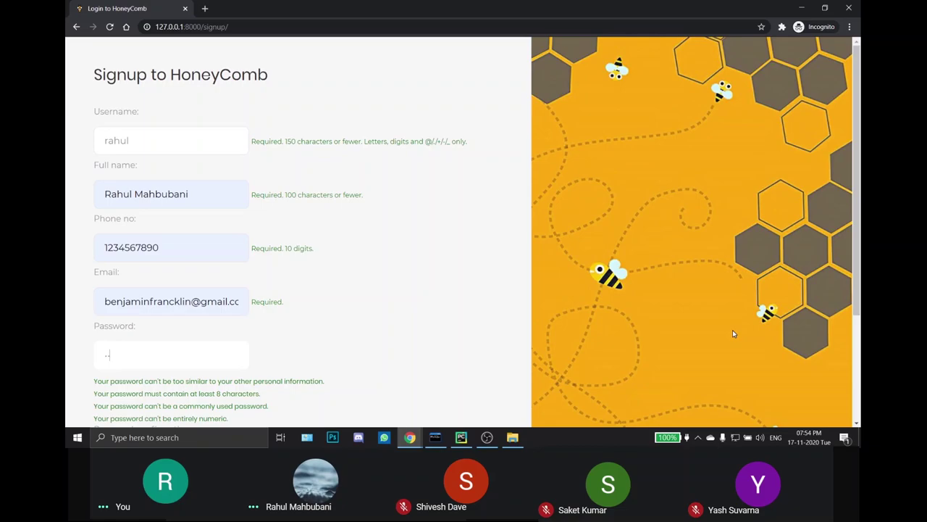
type("oneycomb")
scroll(704, 317, "down", 2)
key("Tab")
type("hone")
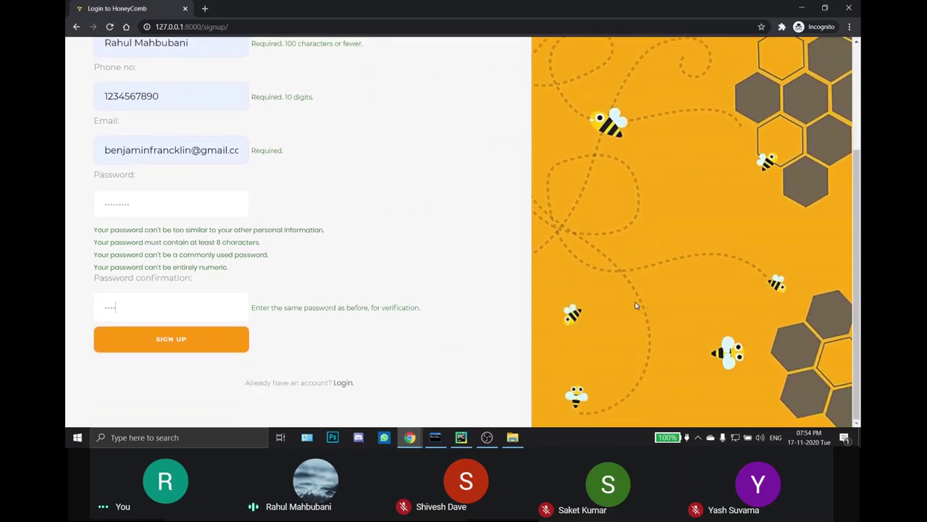
type("ycomb")
Step: Create the account, then log out via the account menu
left_click(196, 338)
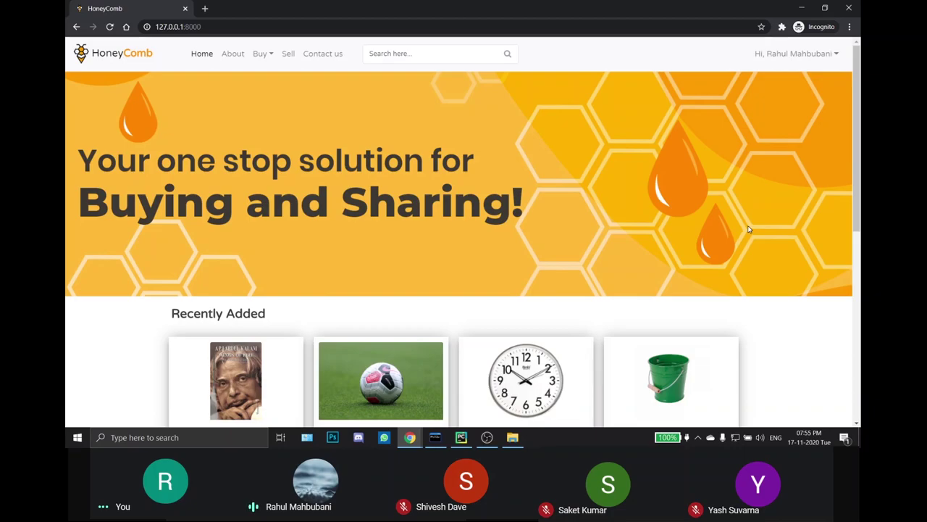
left_click(815, 65)
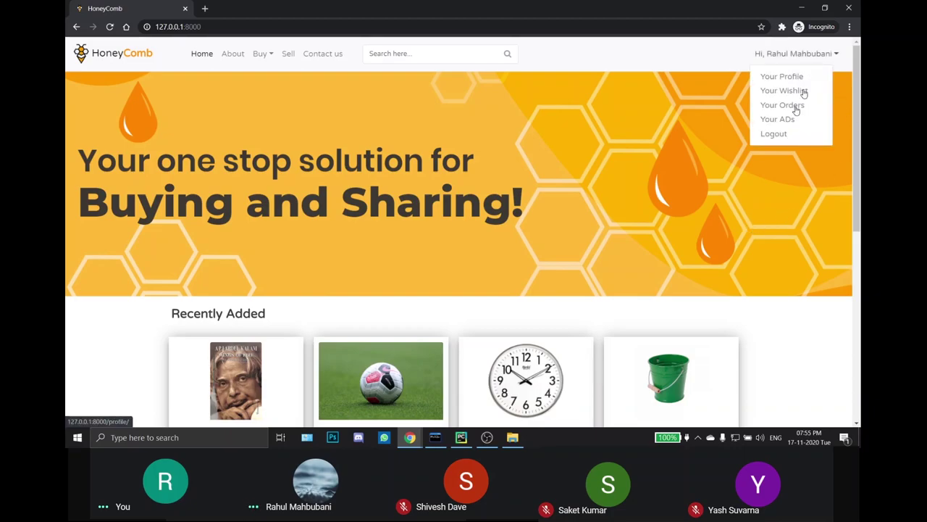
left_click(780, 136)
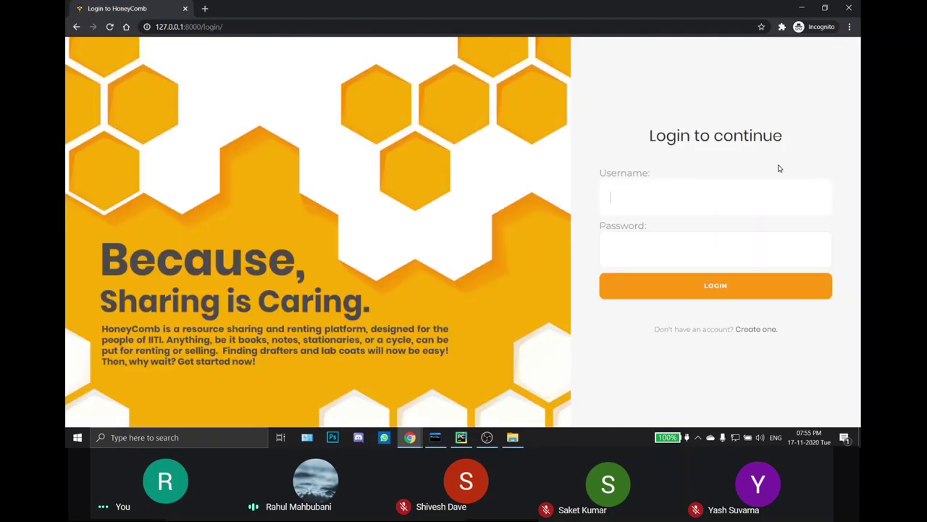
Step: Log back in with the new account's username and password
type("rahul")
key("Tab")
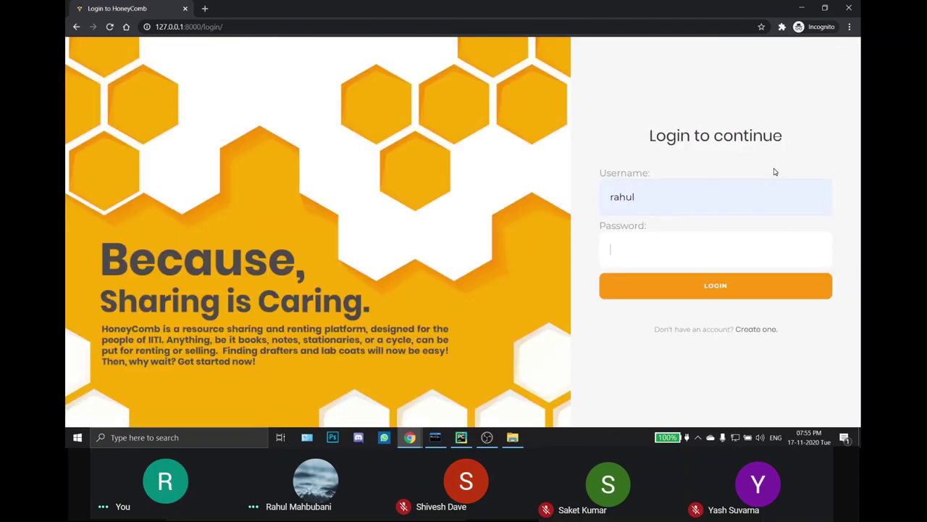
type("********")
key("Return")
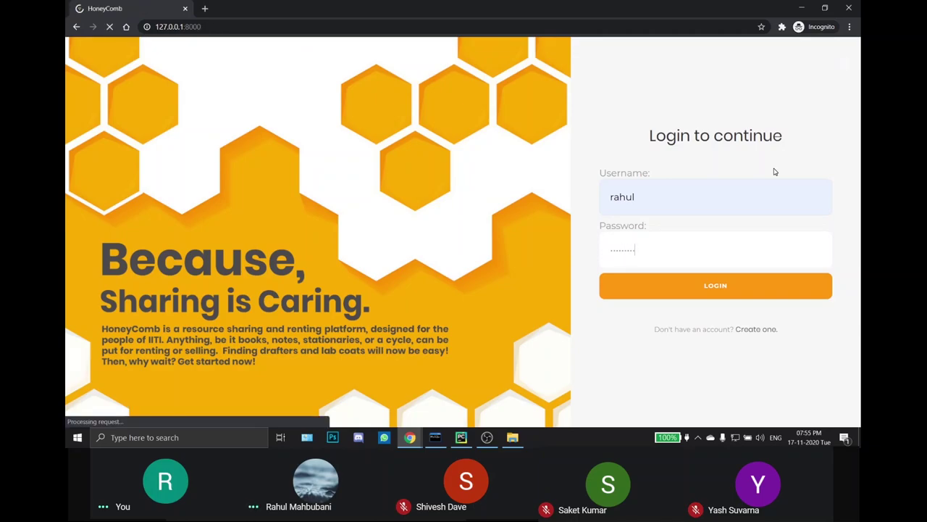
scroll(771, 172, "down", 5)
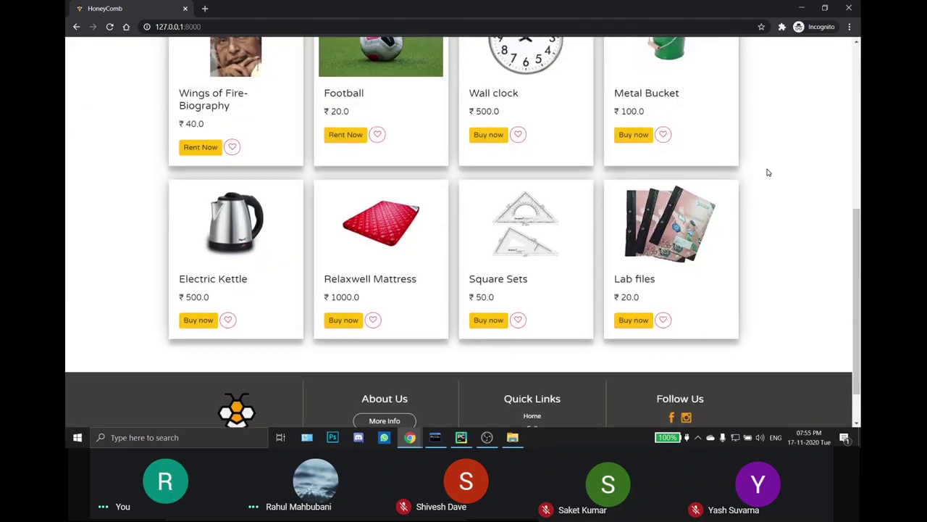
scroll(768, 173, "up", 5)
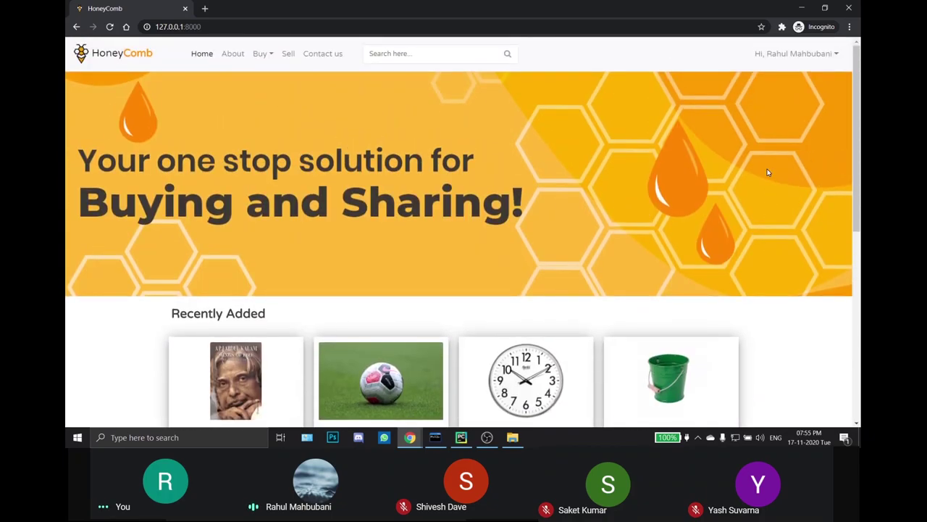
scroll(768, 173, "down", 3)
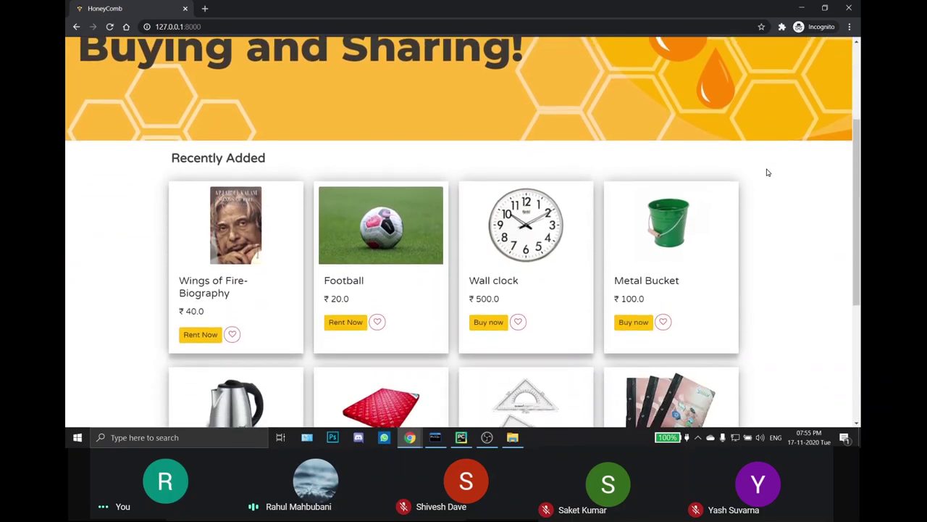
scroll(768, 173, "down", 2)
scroll(766, 172, "up", 5)
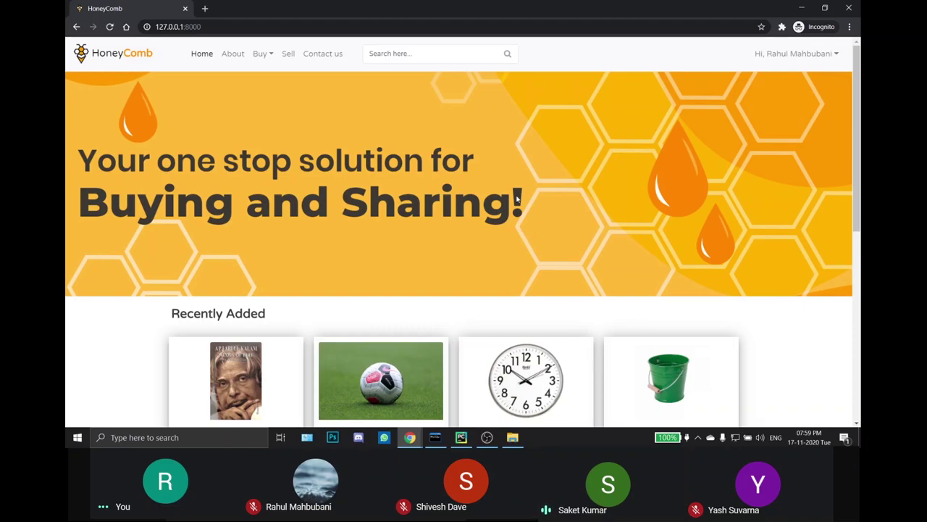
scroll(367, 221, "down", 3)
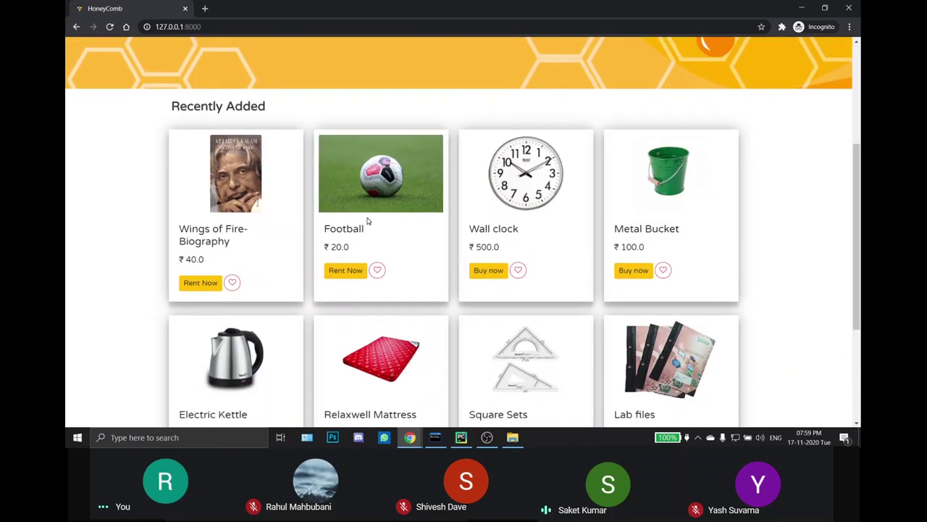
scroll(367, 221, "down", 1)
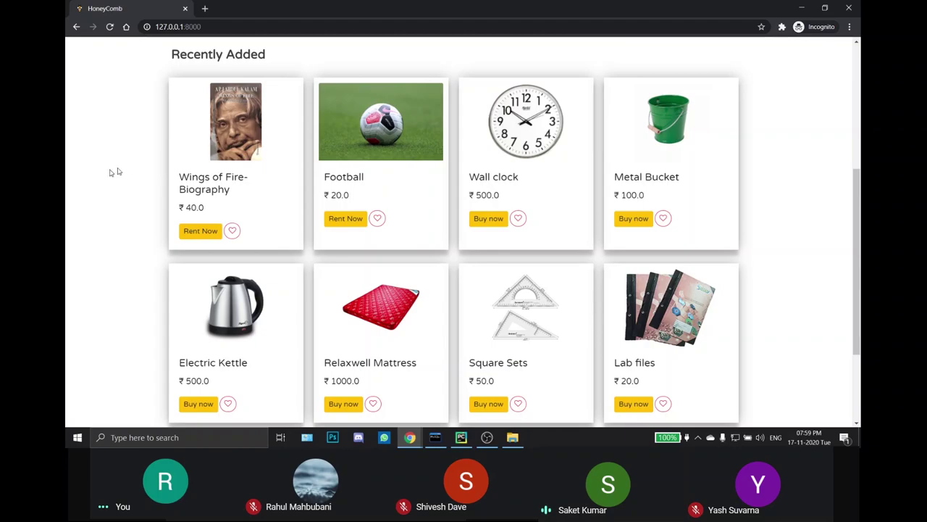
scroll(74, 191, "up", 4)
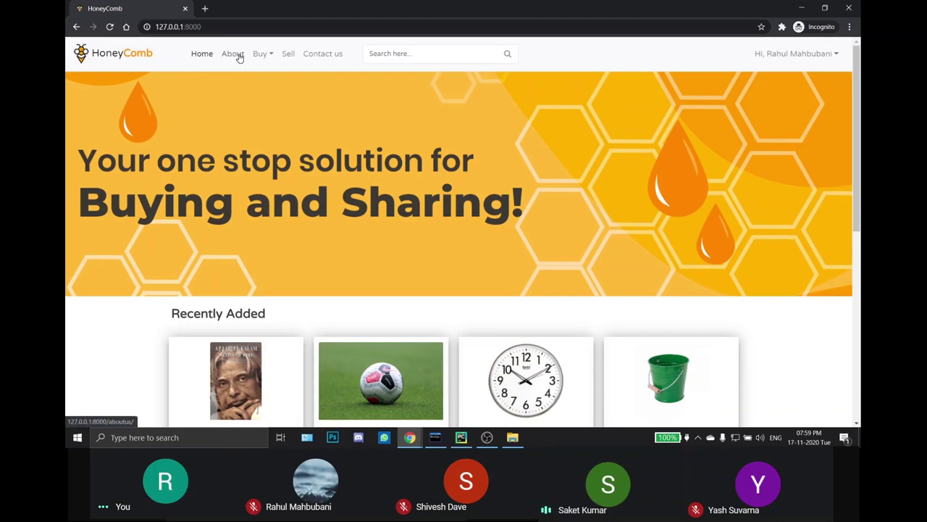
Step: Browse the Buy categories list, the product search box and the account menu
left_click(268, 57)
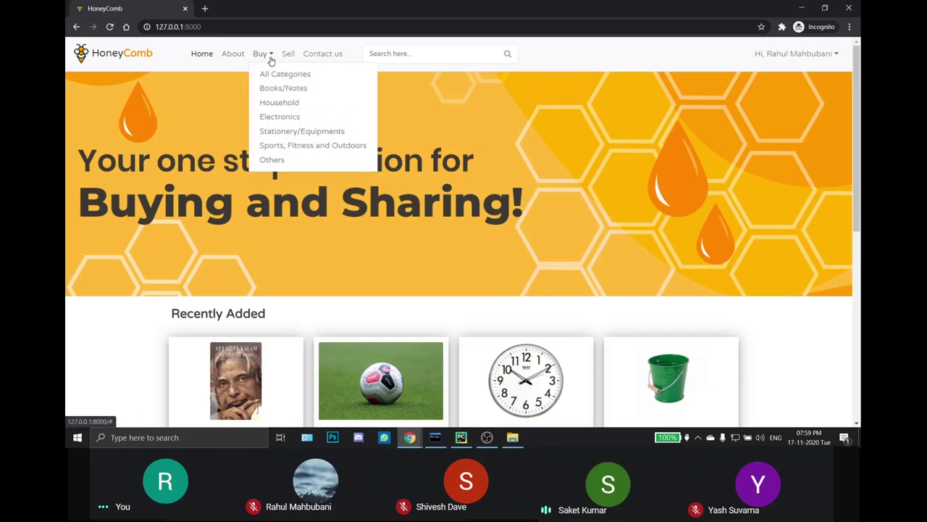
left_click(282, 58)
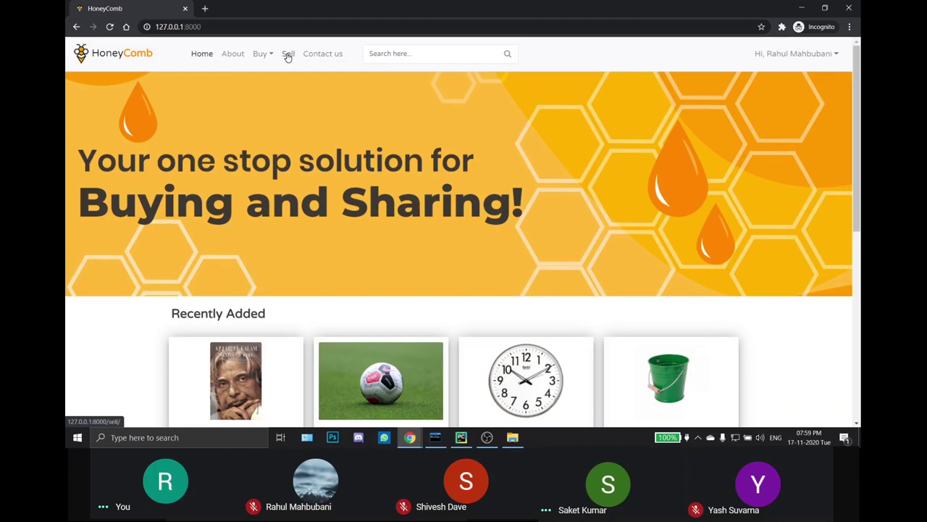
left_click(264, 57)
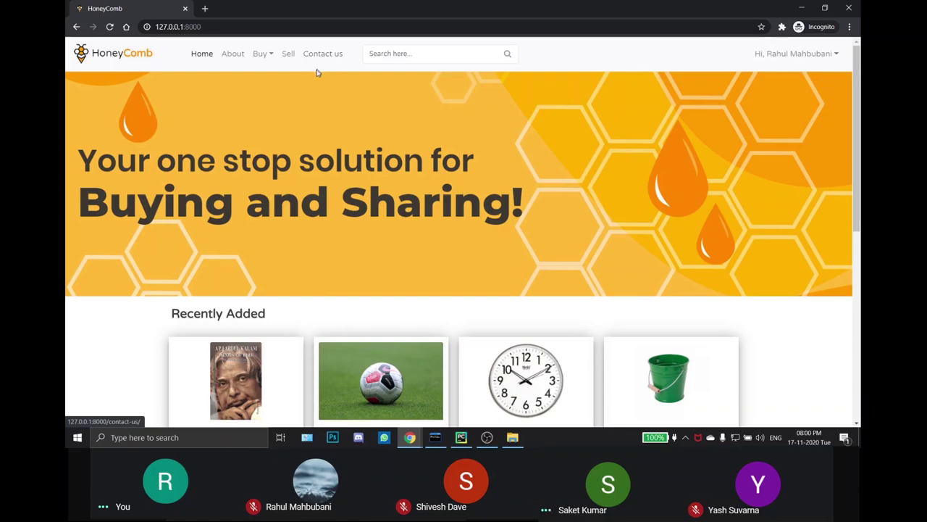
left_click(398, 52)
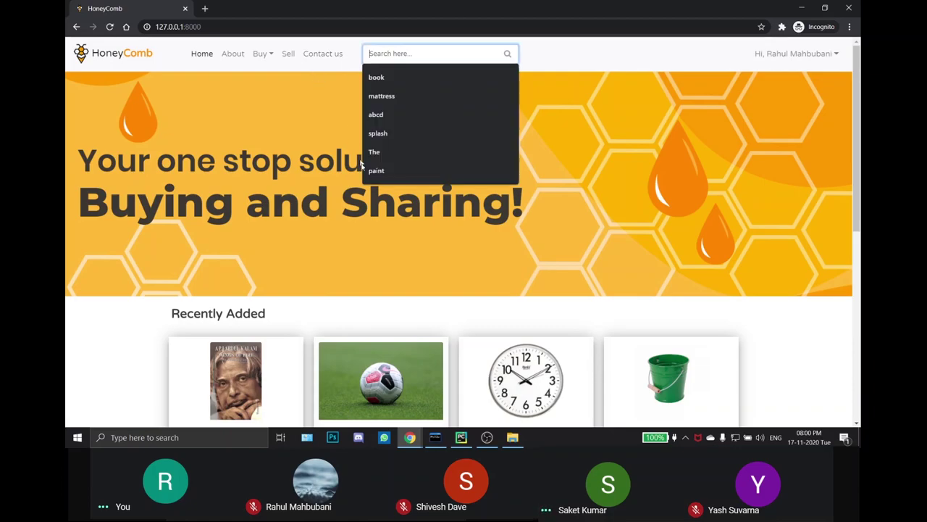
left_click(534, 99)
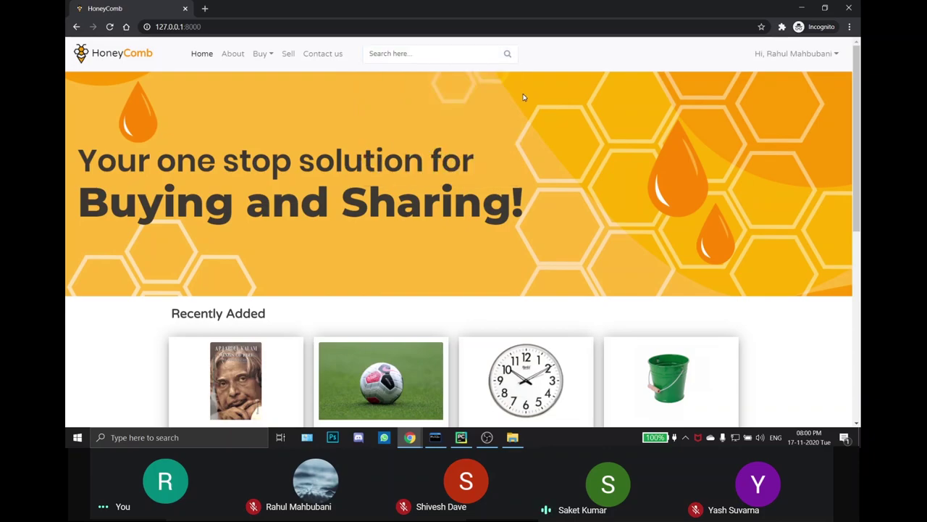
left_click(783, 50)
mouse_move(807, 57)
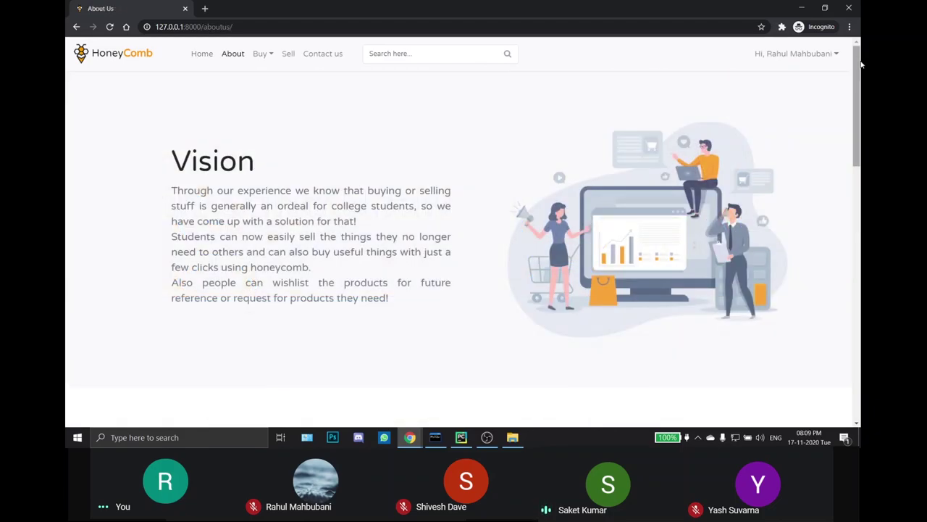
Step: Scroll the About Us page down to 'Our team', then back up to show the Buy categories
left_click_drag(861, 65, 862, 187)
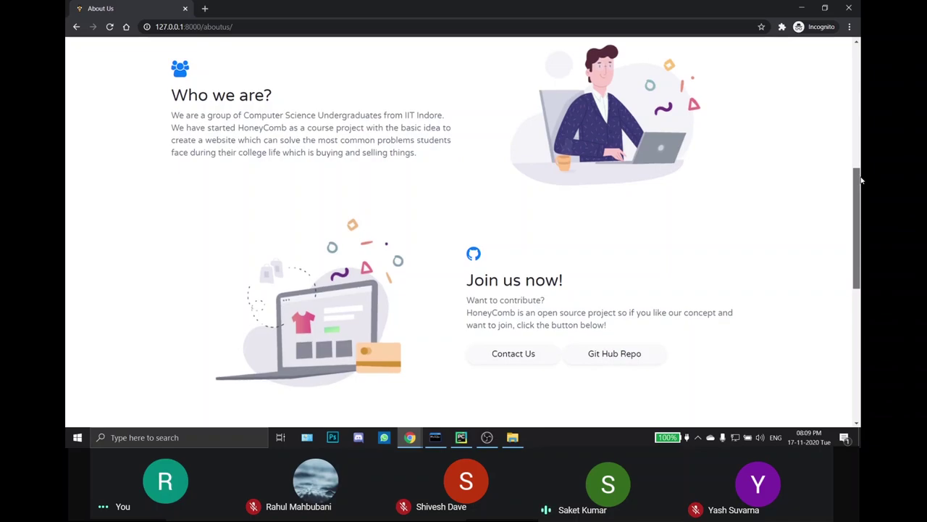
left_click_drag(862, 180, 861, 304)
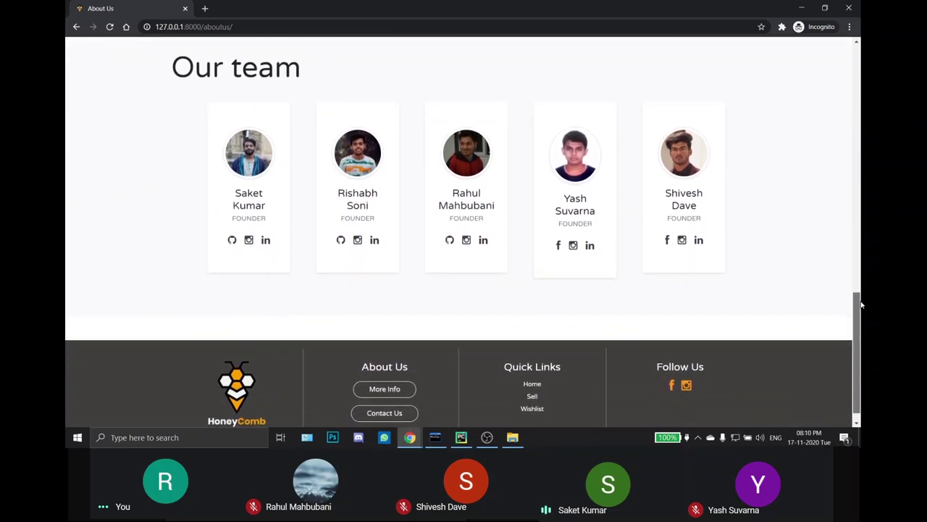
scroll(464, 232, "up", 15)
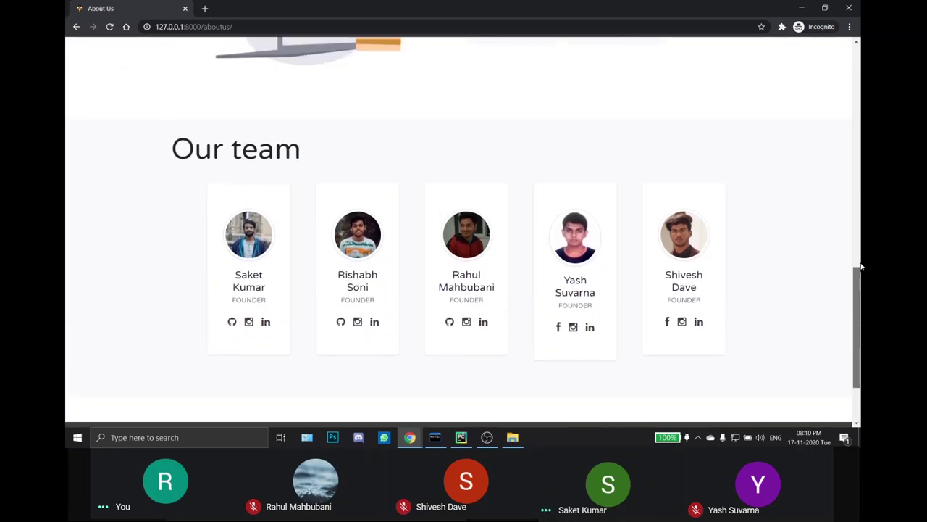
left_click(262, 55)
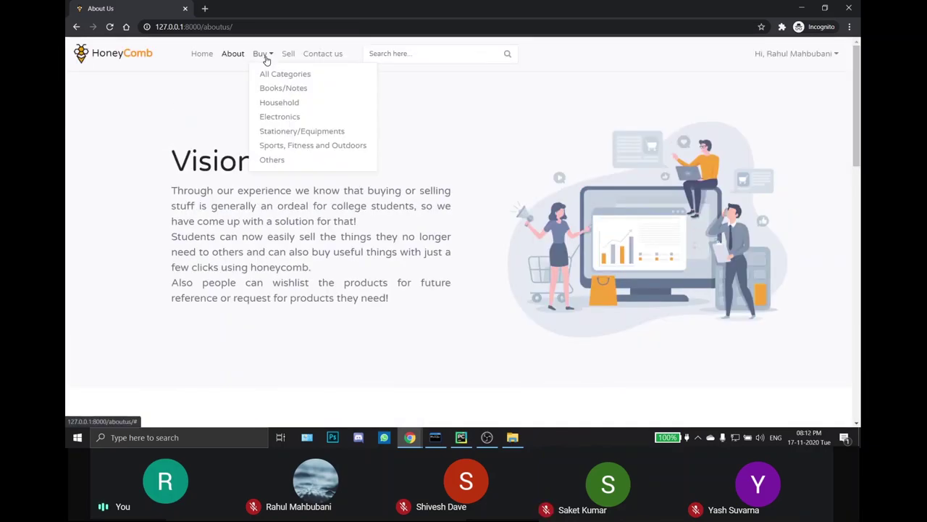
left_click(272, 77)
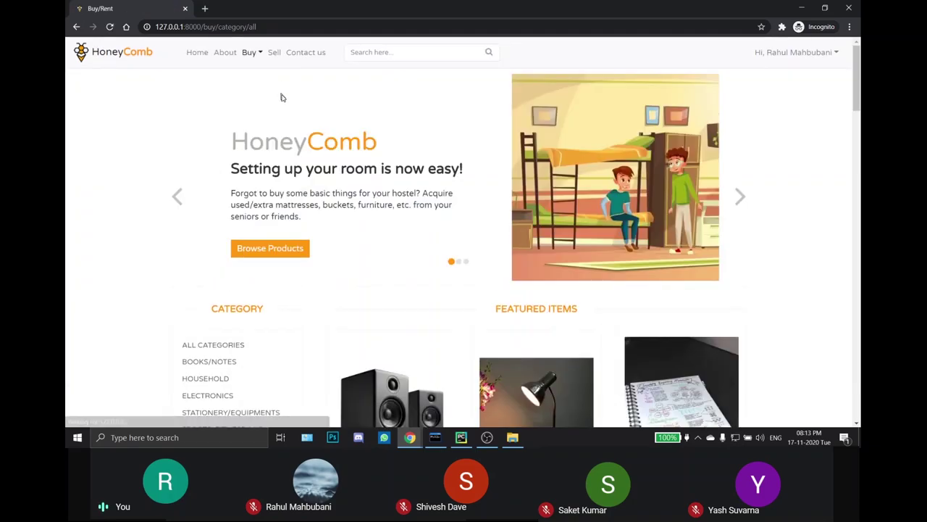
left_click(258, 56)
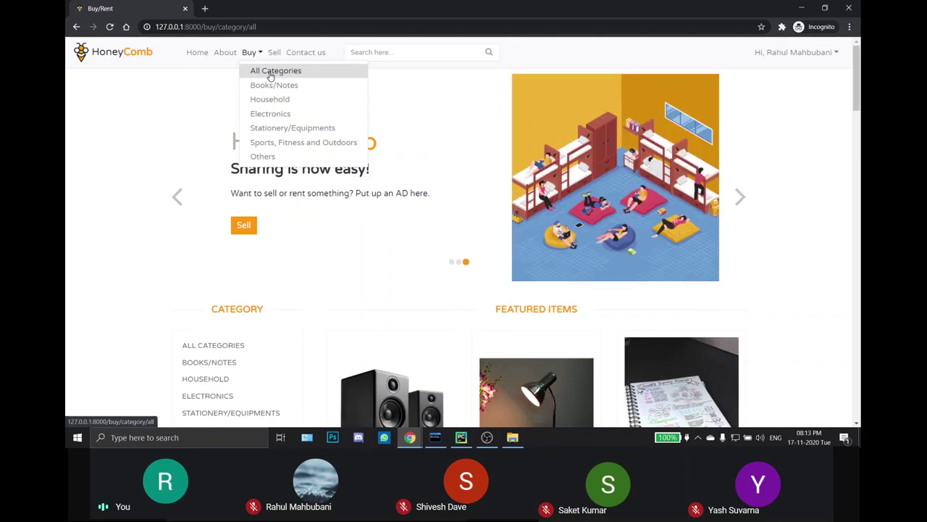
left_click(270, 76)
scroll(315, 221, "down", 3)
scroll(317, 223, "up", 3)
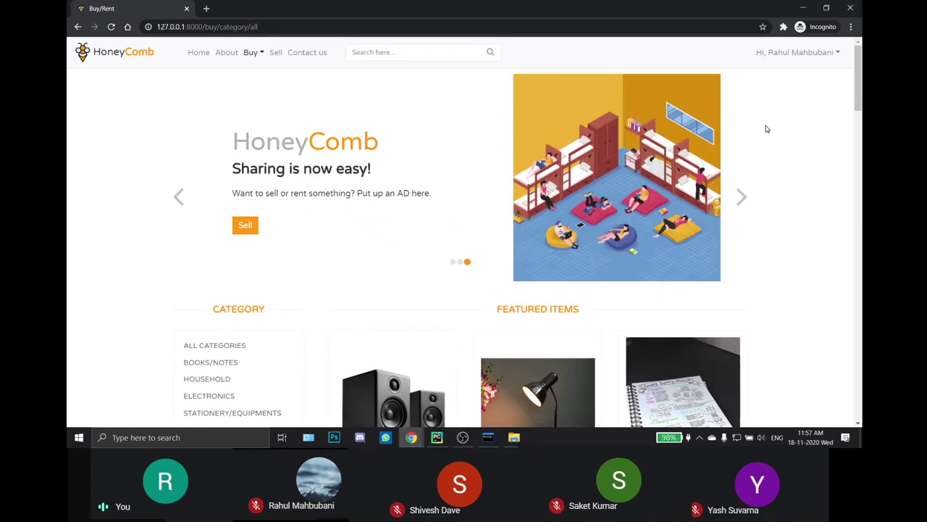
mouse_move(861, 71)
left_mouse_down()
mouse_move(862, 224)
mouse_move(862, 54)
mouse_move(862, 69)
left_mouse_up()
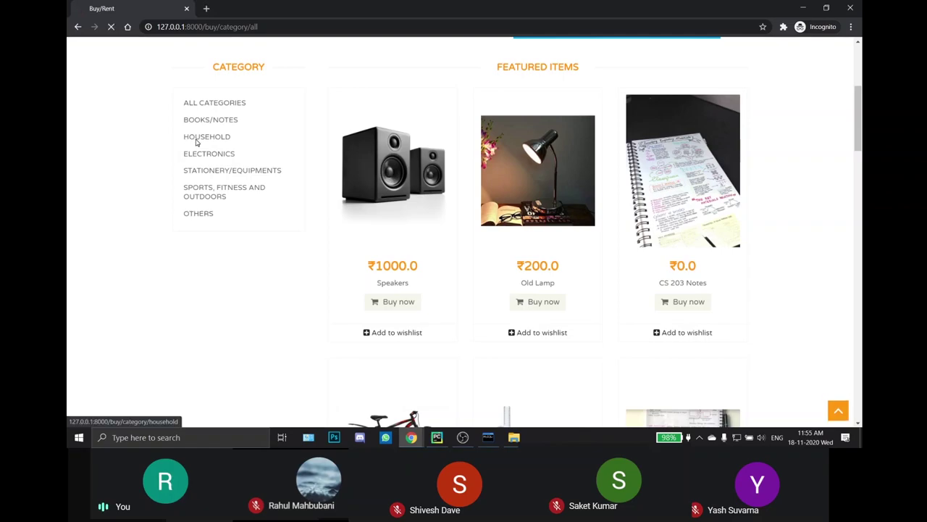
left_click(195, 138)
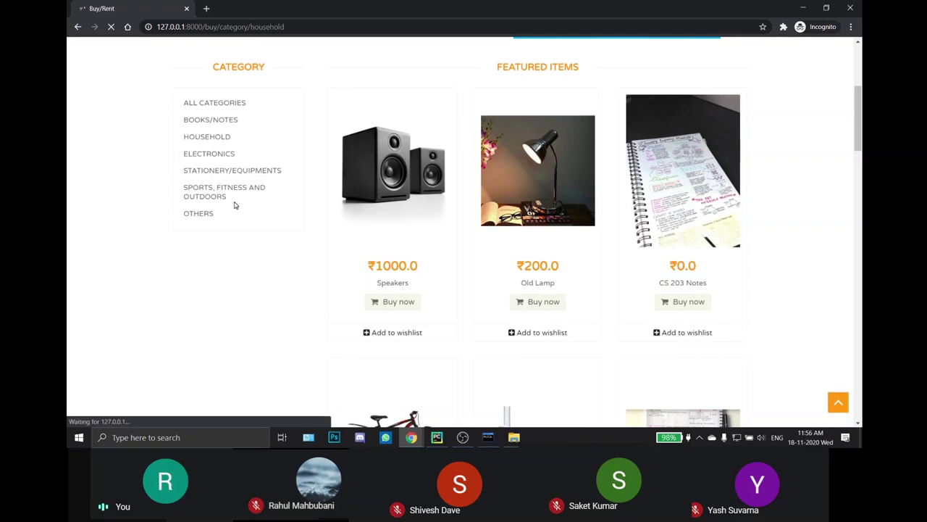
left_click_drag(862, 96, 862, 190)
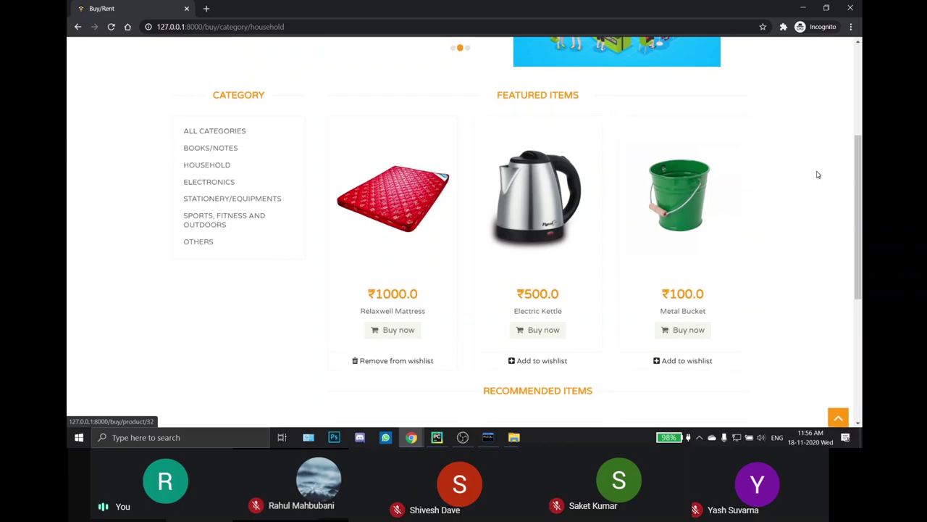
left_click(214, 202)
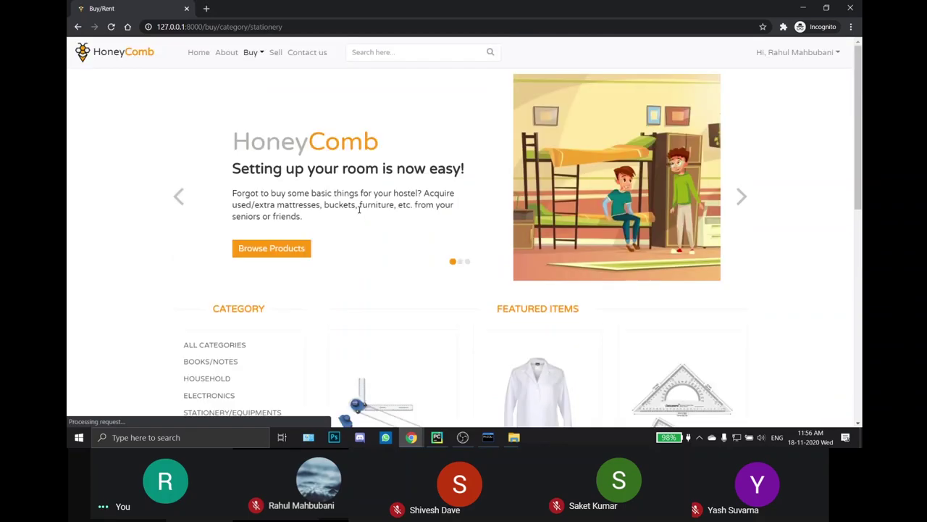
left_click_drag(863, 121, 863, 208)
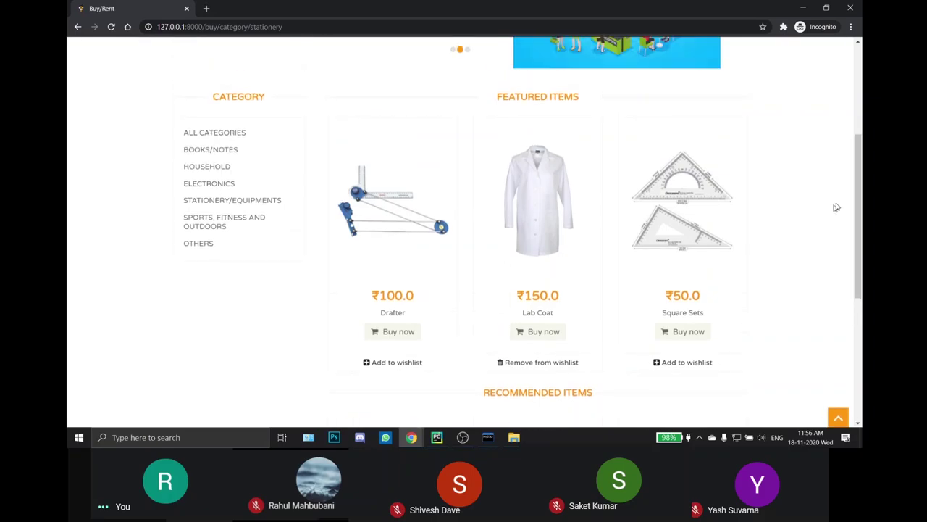
left_click_drag(863, 190, 862, 250)
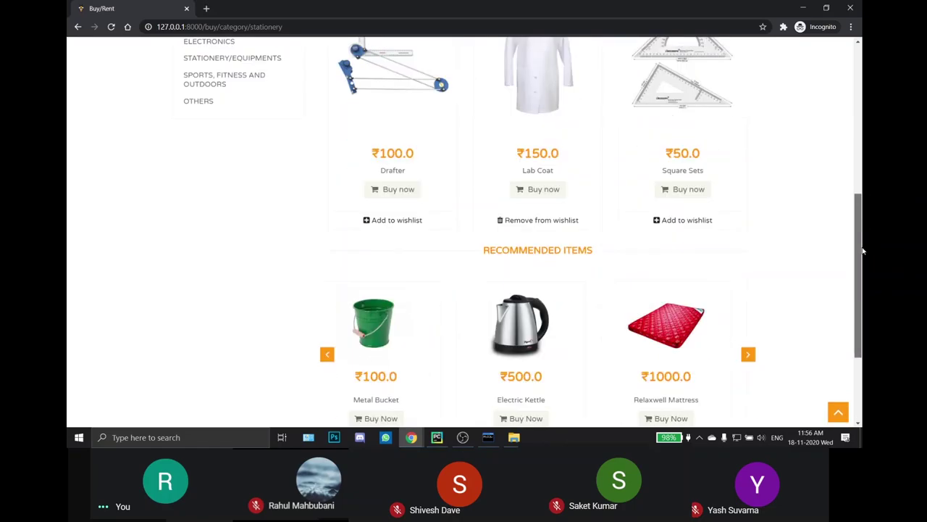
scroll(360, 187, "down", 1)
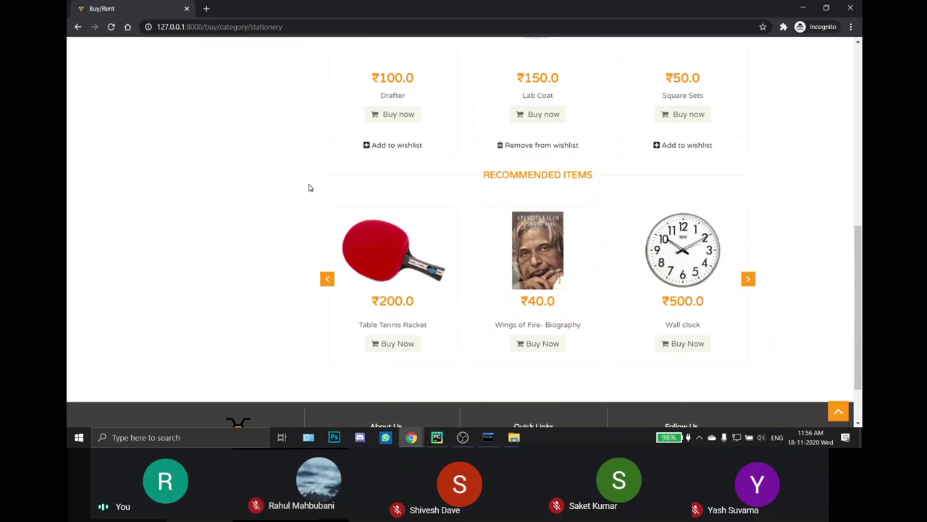
left_click_drag(856, 266, 854, 97)
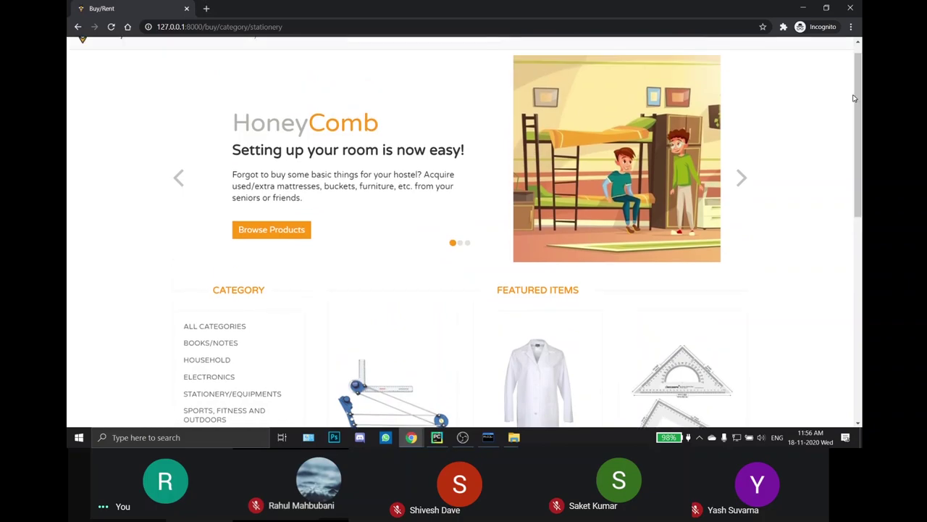
left_click(215, 329)
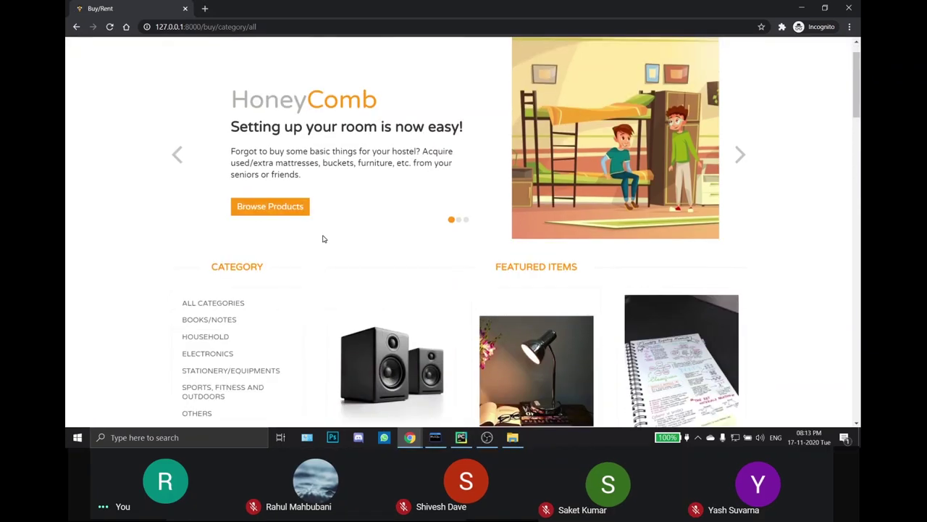
scroll(322, 239, "down", 3)
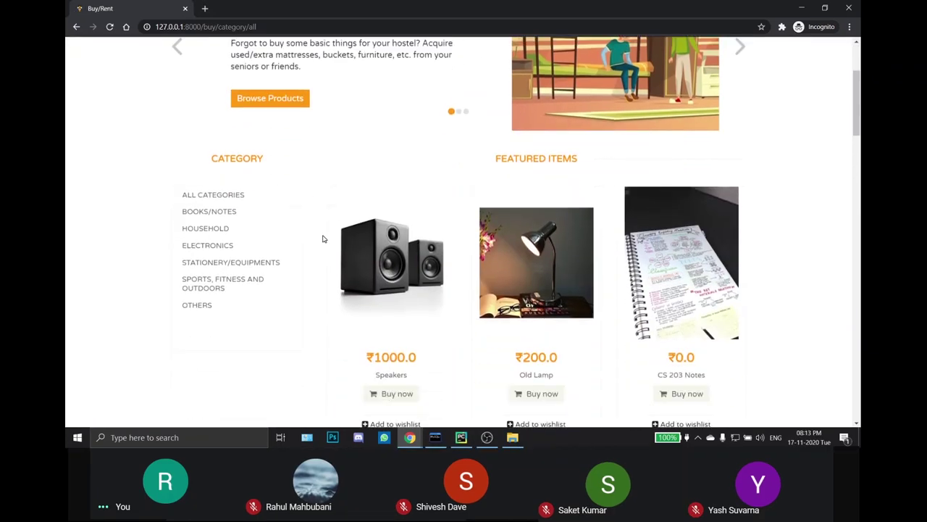
Step: Open the ₹1000.0 Speakers listing and add it to the wishlist
left_click(406, 240)
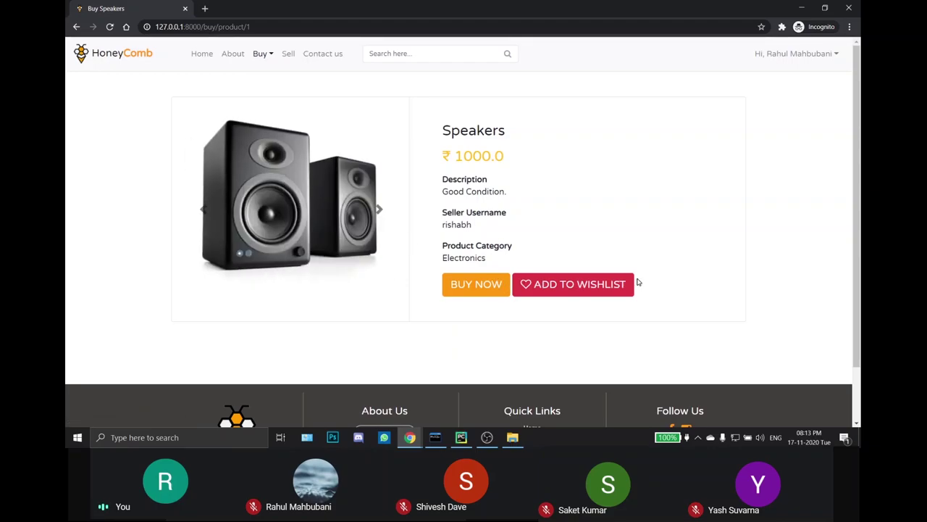
left_click(568, 286)
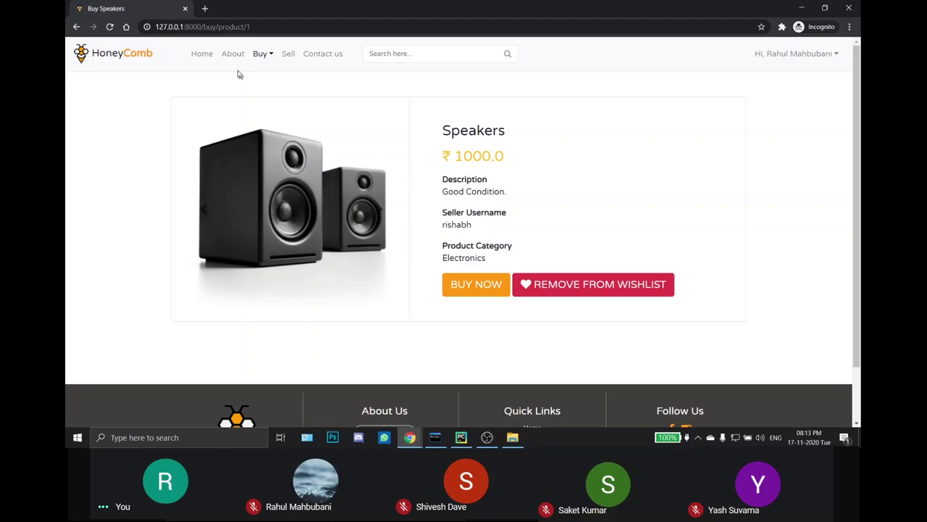
Step: Return home and open the Football listing from Recently Added
left_click(202, 54)
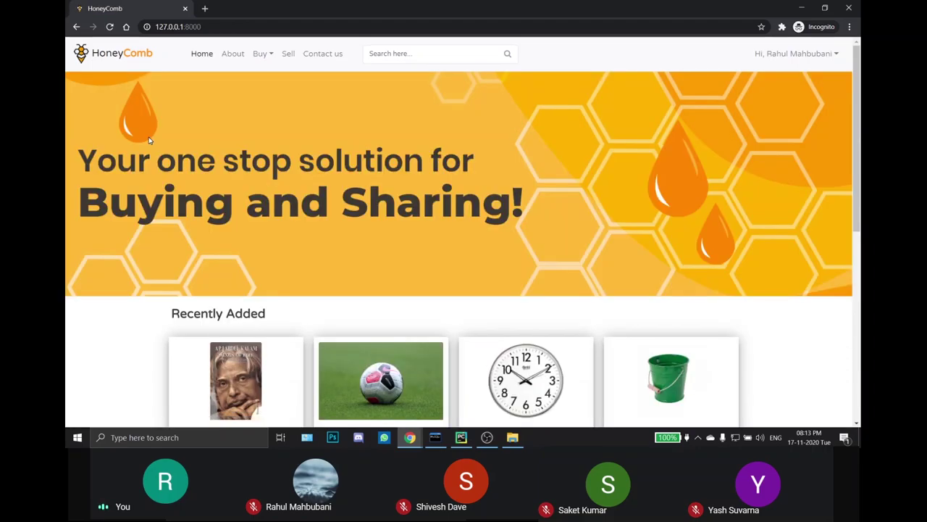
scroll(149, 140, "down", 3)
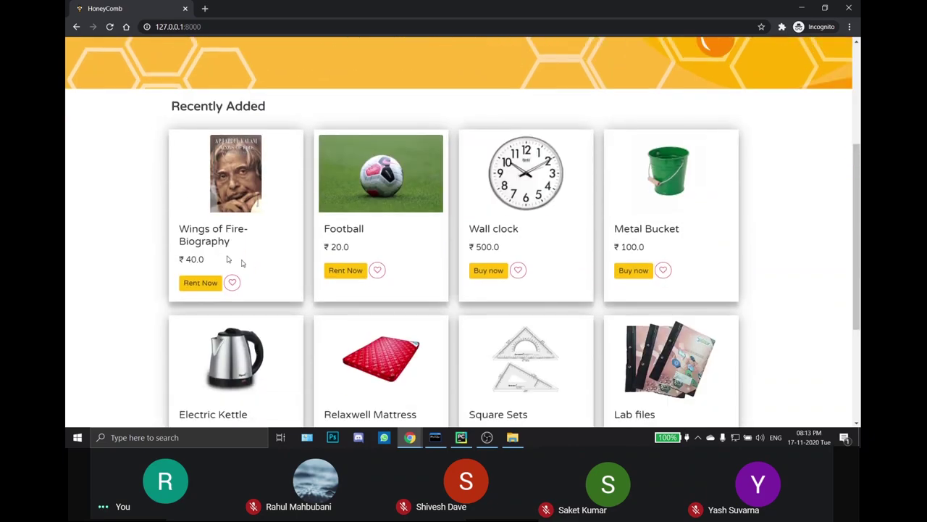
left_click(413, 215)
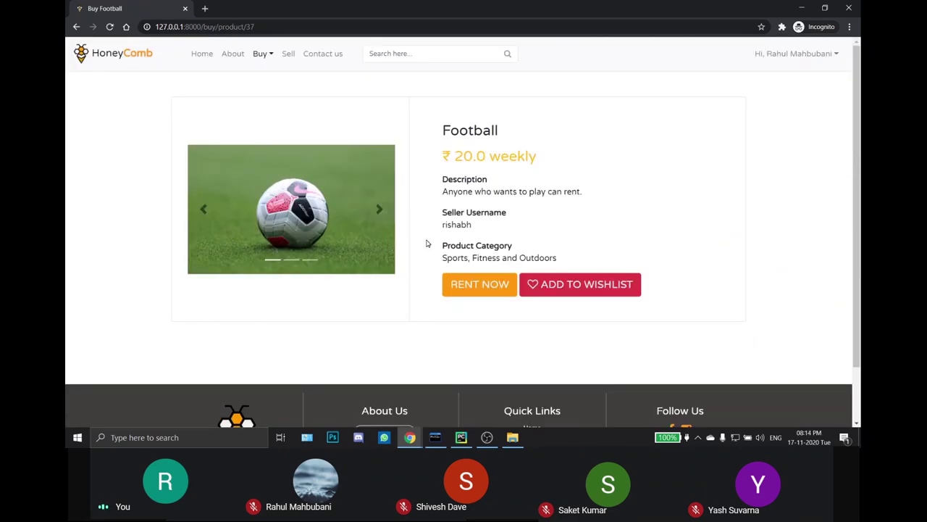
Step: Highlight the Football's description, seller username and category, then show its photo
left_click_drag(444, 192, 596, 196)
left_click(595, 204)
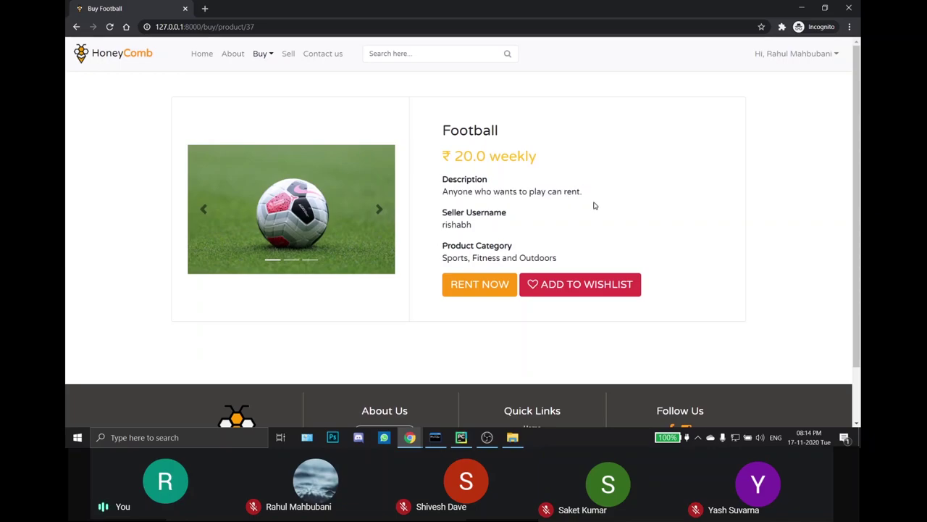
left_click_drag(443, 224, 478, 229)
left_click(478, 230)
left_click_drag(444, 260, 573, 261)
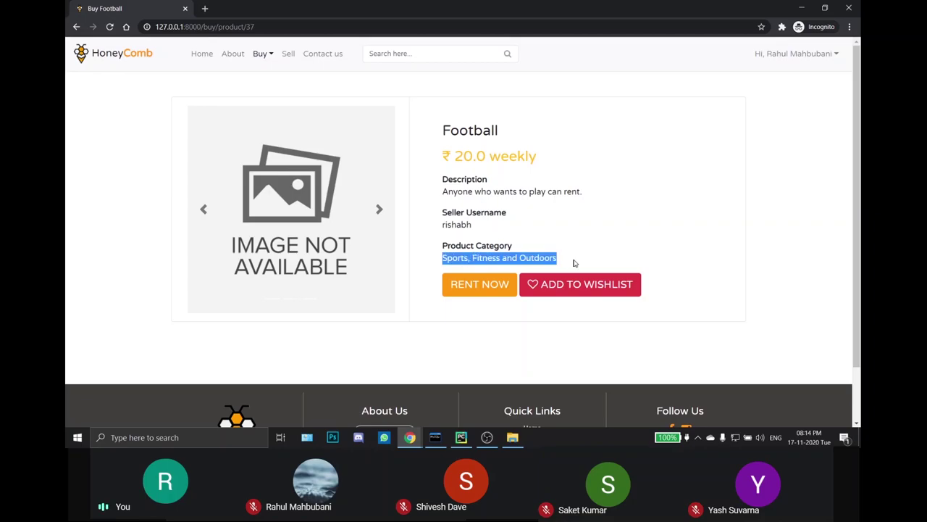
left_click(573, 260)
left_click(379, 210)
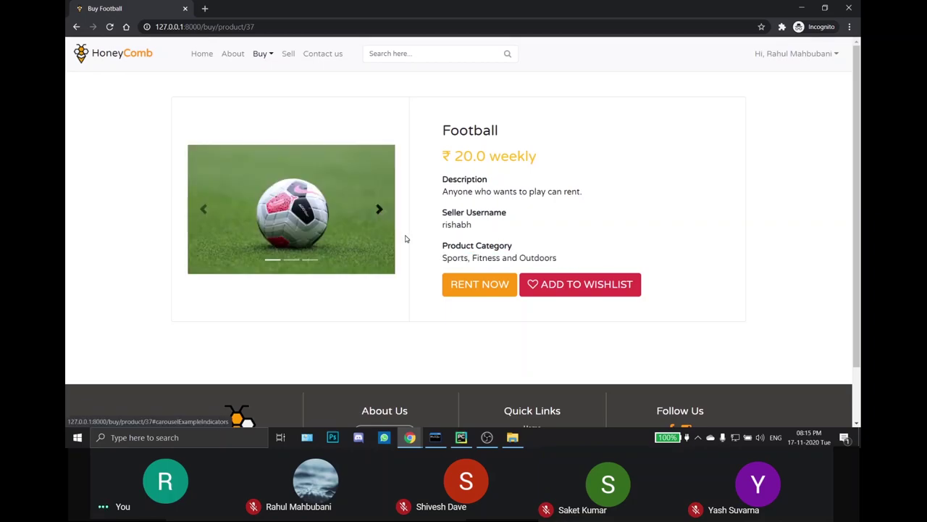
Step: Request to rent the Football and confirm the deal
left_click(462, 293)
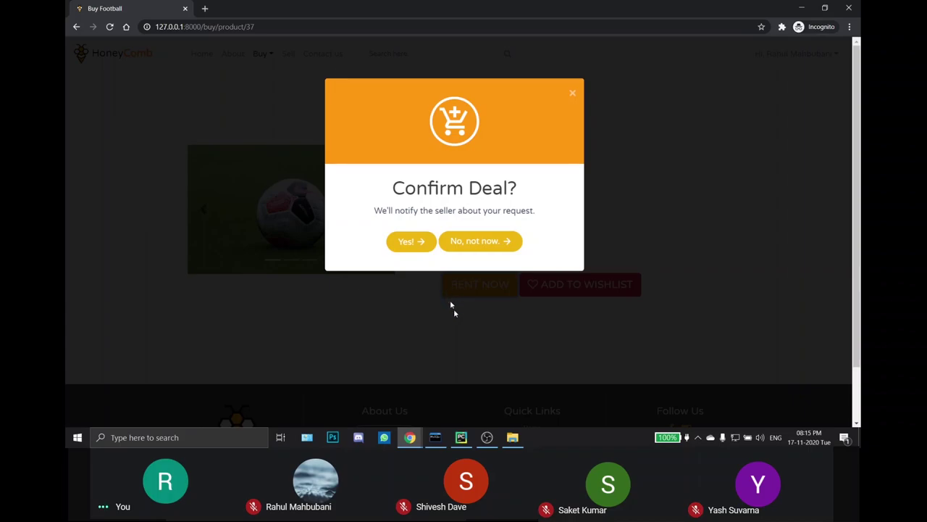
left_click(418, 246)
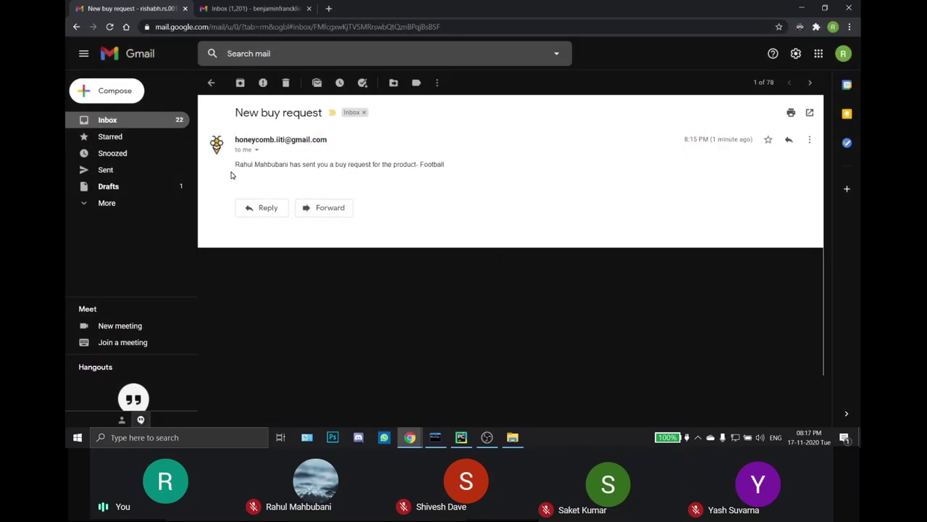
Step: Point out the requester details and product name Football in the New buy request email
left_click_drag(235, 164, 284, 165)
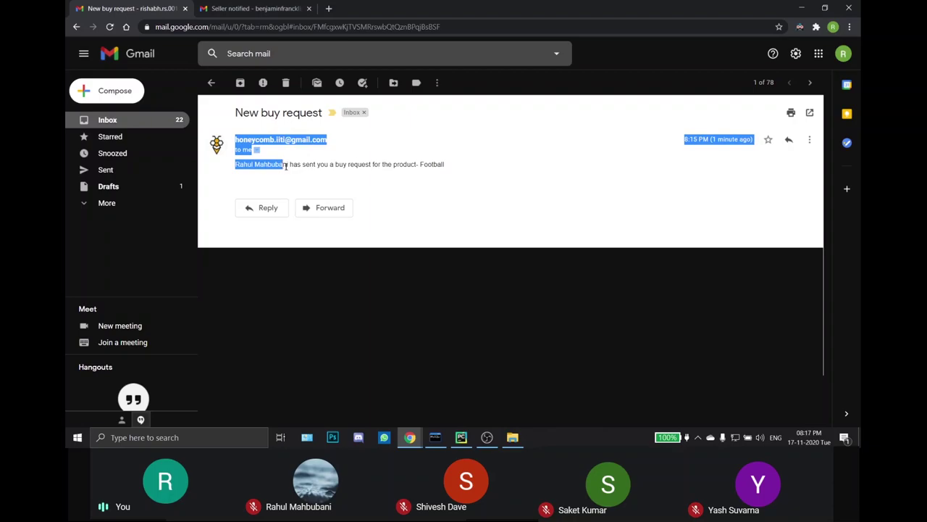
left_click(285, 166)
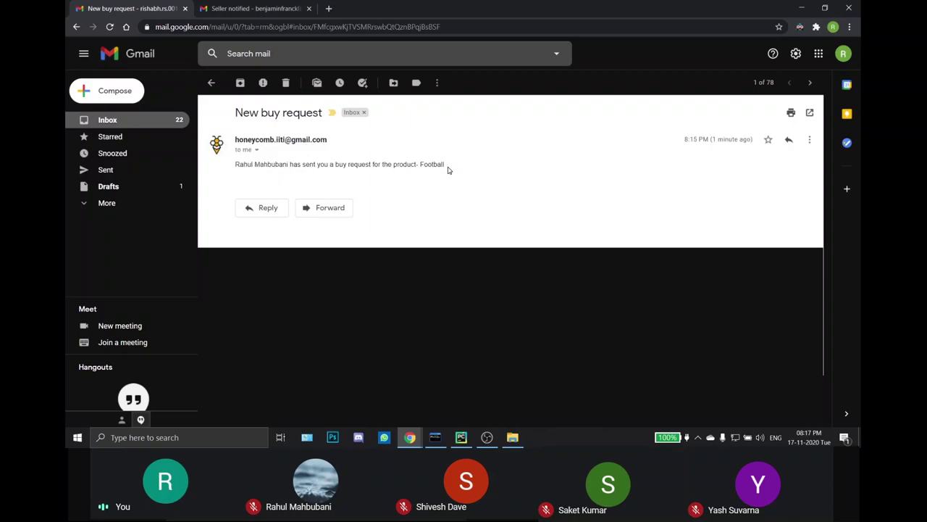
left_click_drag(449, 168, 423, 166)
left_click(398, 154)
Step: Review the Seller notified email, then return to the HoneyComb Sell page
left_click(254, 8)
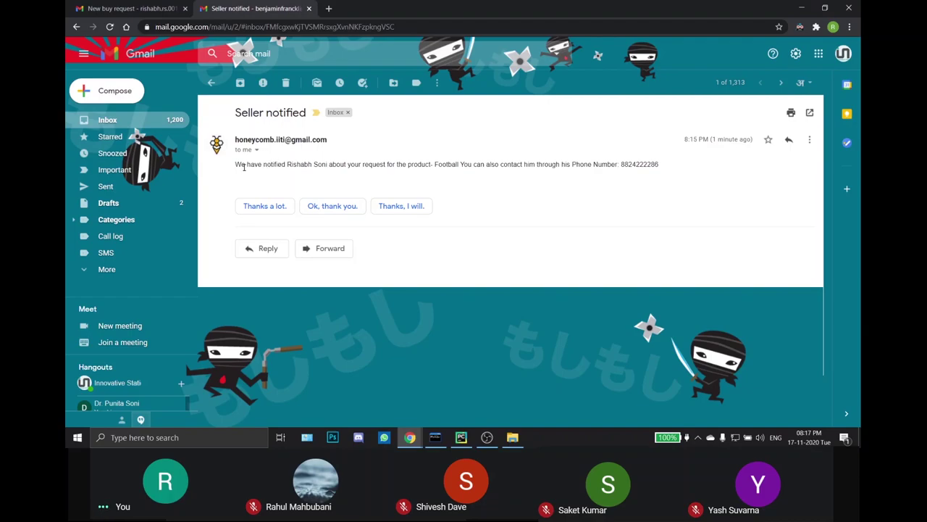
left_click_drag(237, 170, 345, 178)
left_click(349, 180)
left_click_drag(520, 165, 539, 165)
key("alt+Tab")
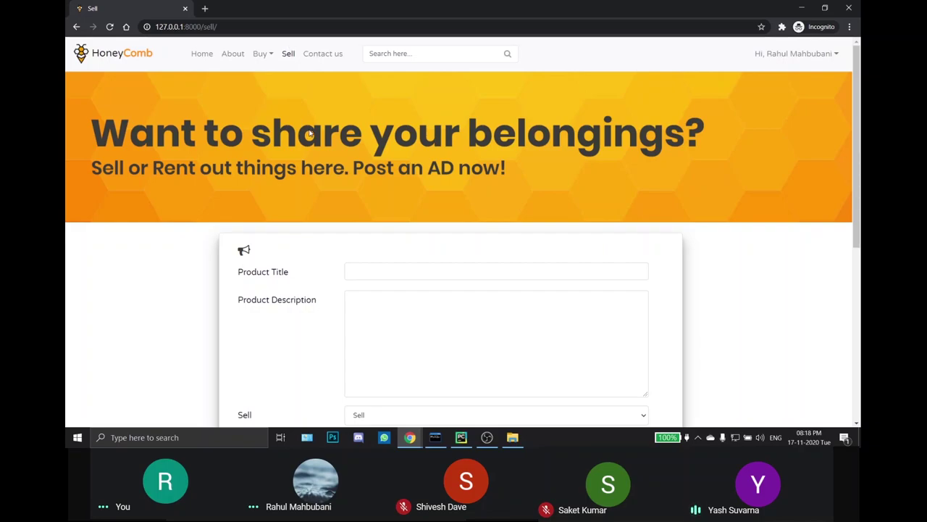
Step: Enter the title 'Table Tennis Racket' and description 'In a good condition.'
scroll(464, 199, "down", 1)
left_click(464, 219)
type("Table Tennis Ras")
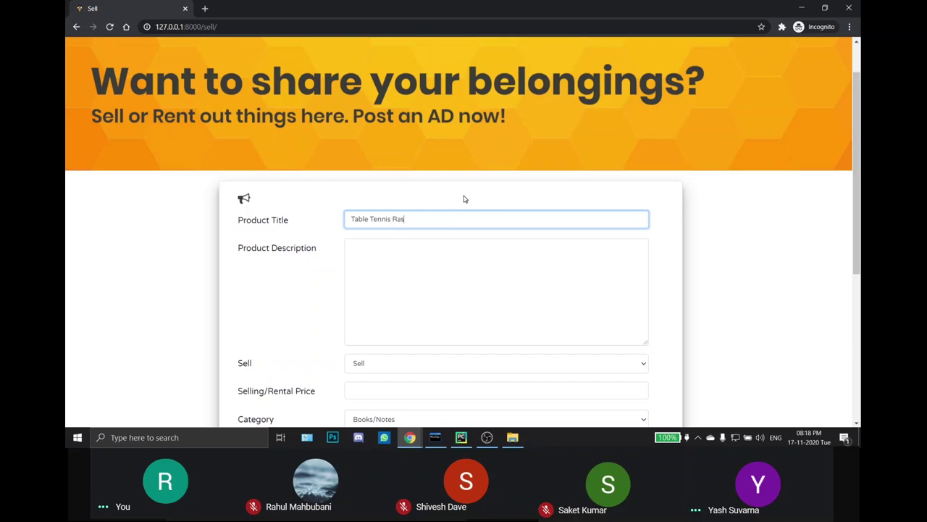
key("BackSpace")
type("cket")
left_click(405, 269)
scroll(396, 273, "down", 2)
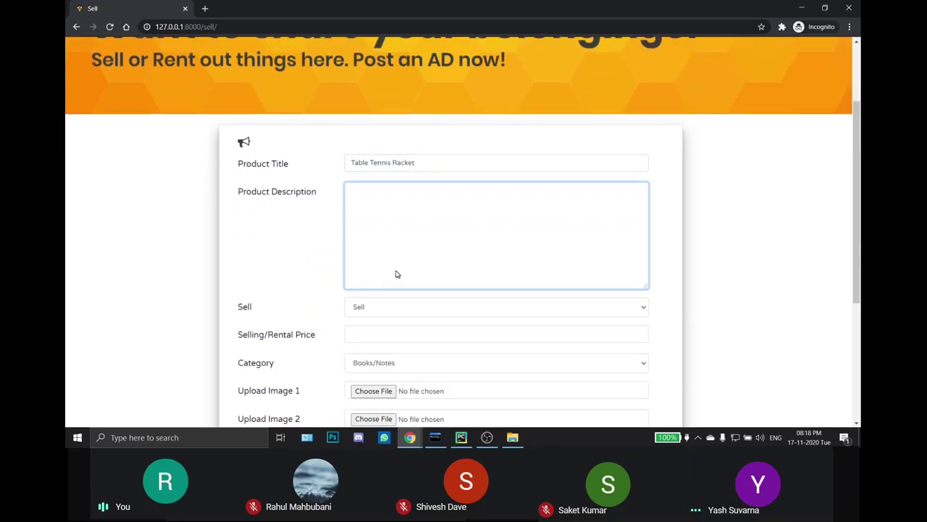
type("In")
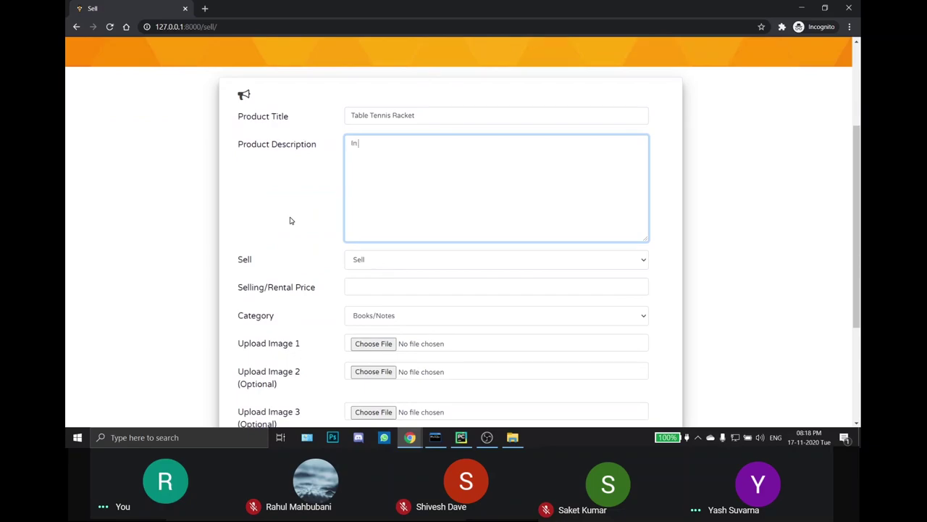
type(" a good condition.")
Step: List it for sale at price 200 in Sports, Fitness and Outdoors
left_click(369, 259)
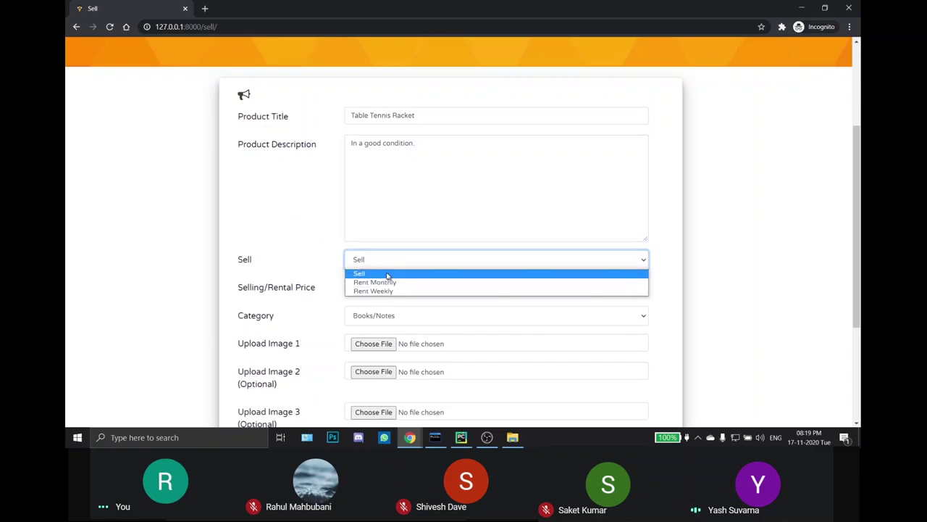
left_click(386, 273)
left_click(385, 288)
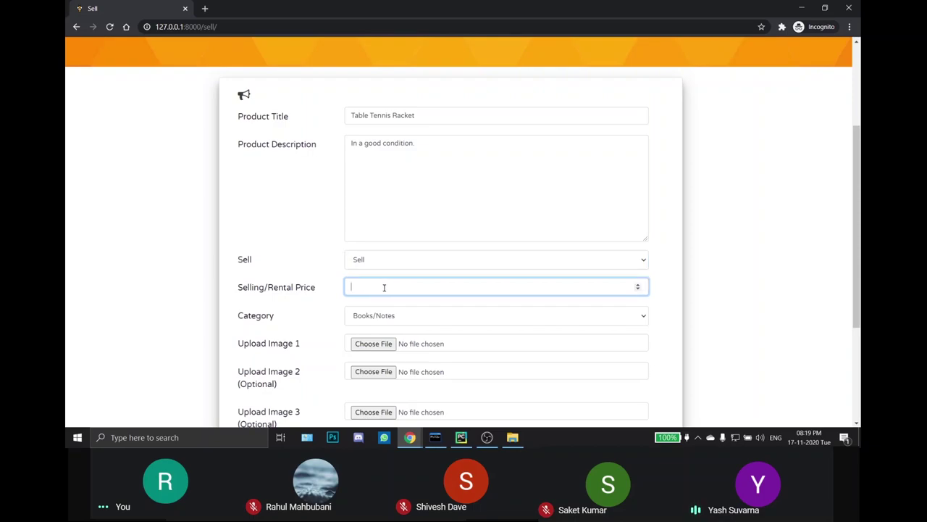
type("200")
left_click(433, 317)
scroll(431, 290, "down", 2)
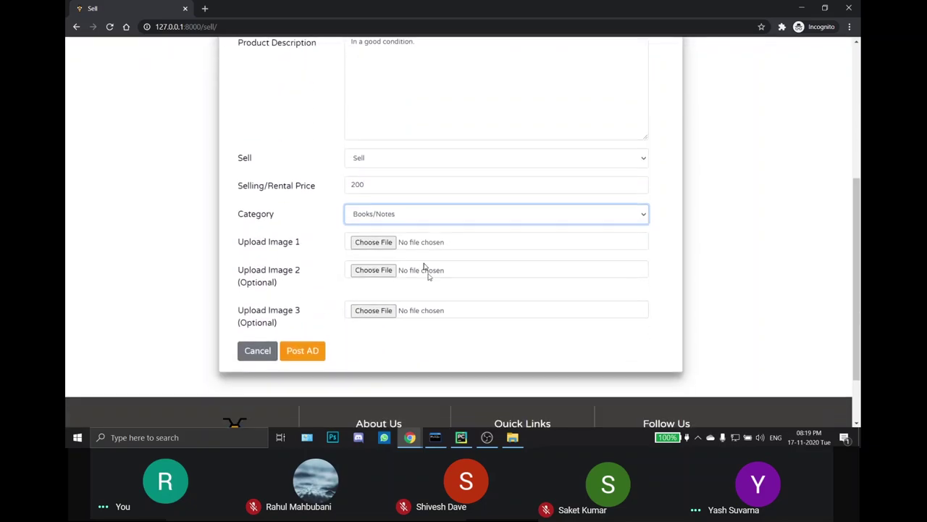
left_click(418, 214)
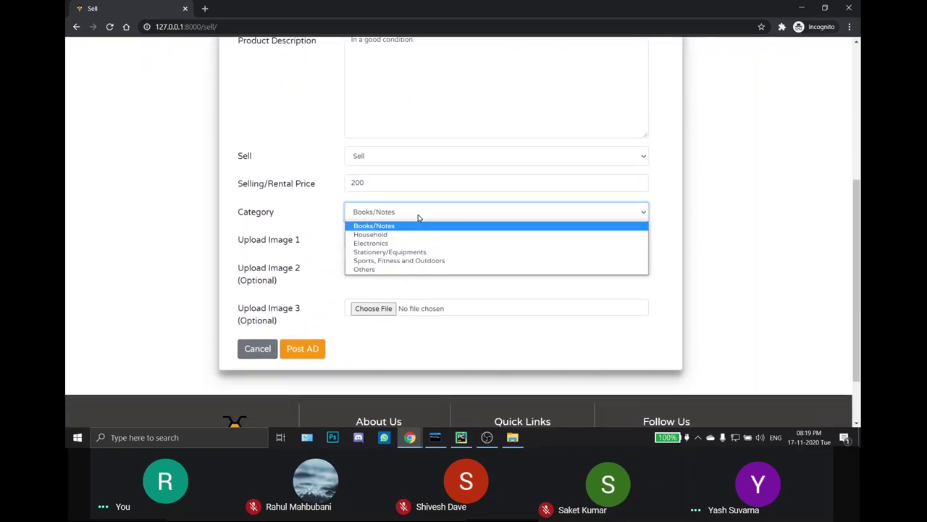
left_click(420, 262)
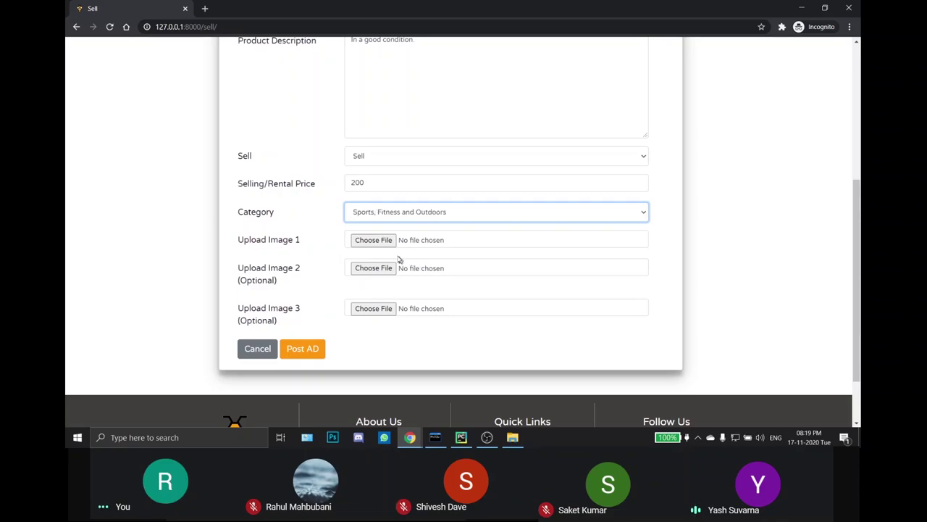
left_click(378, 242)
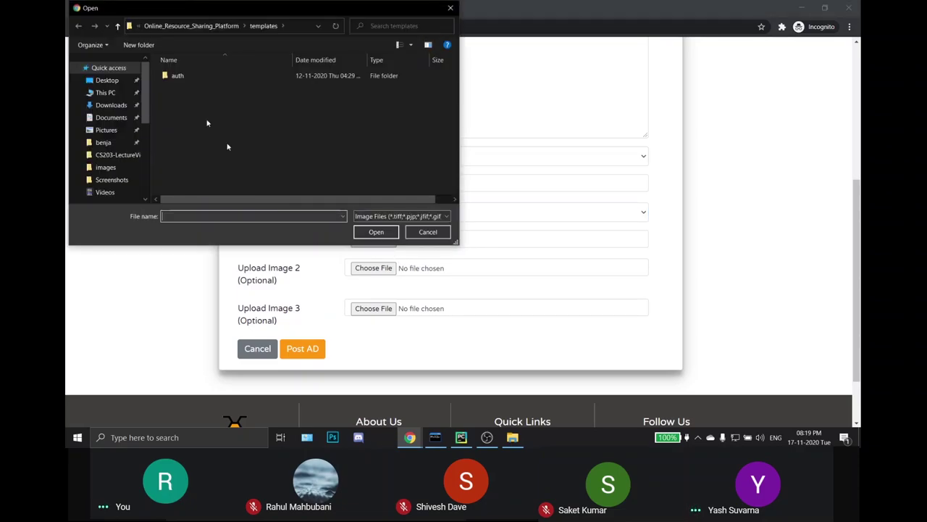
Step: Attach Tabletennis.jpg from the Desktop as image 1 and post the ad
left_click(114, 80)
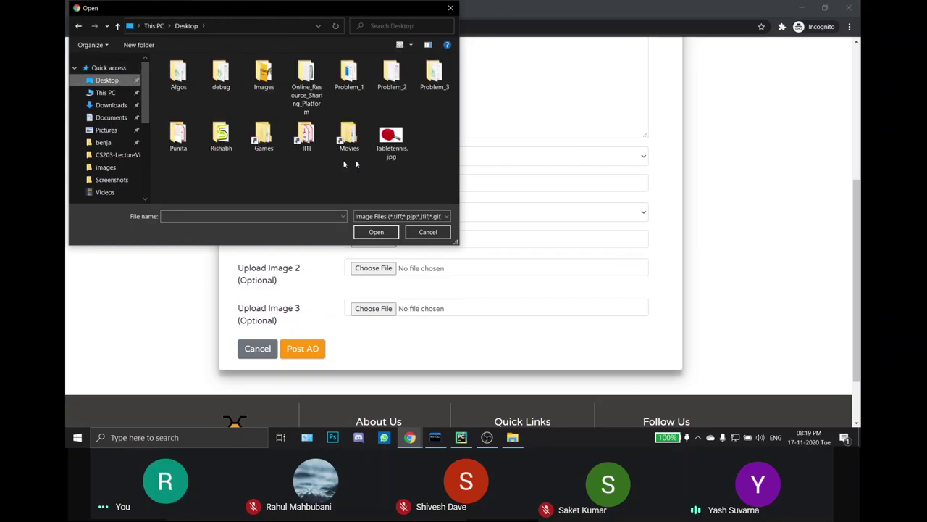
left_click(391, 139)
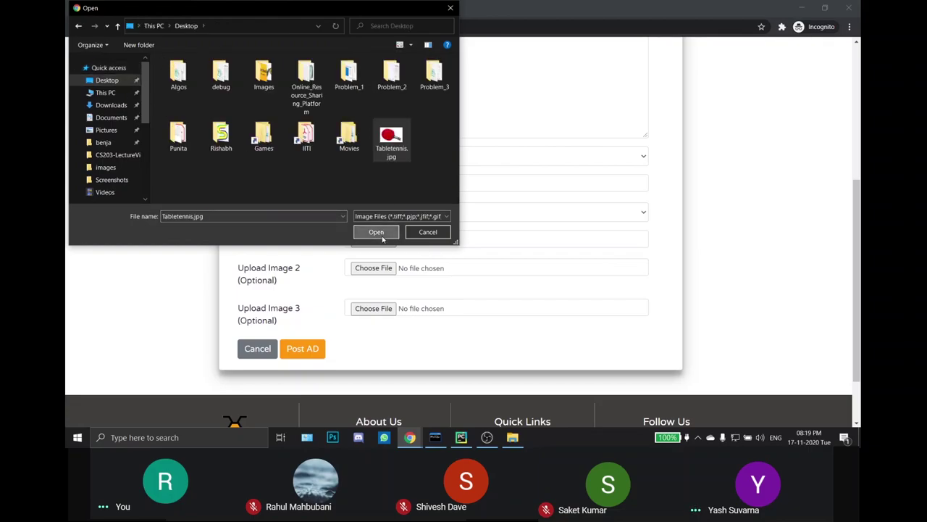
left_click(376, 232)
left_click(298, 353)
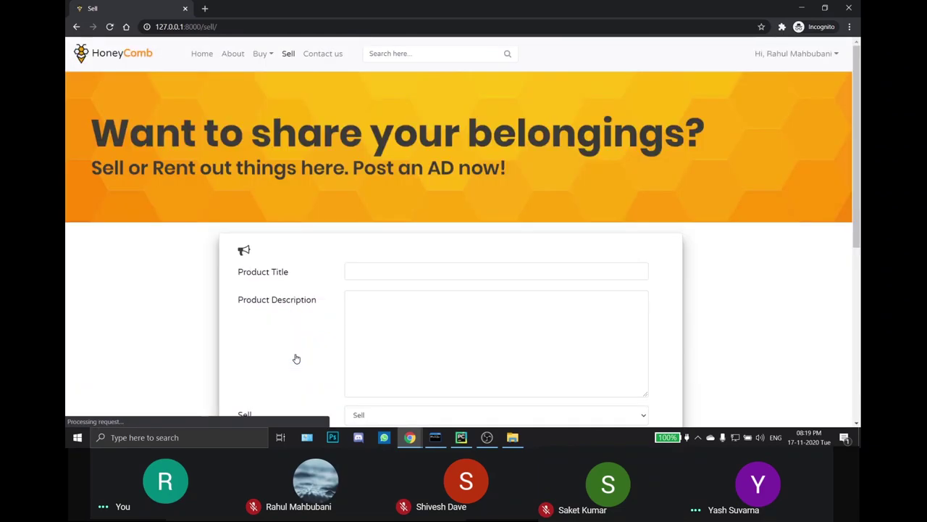
Step: From the home page's Recently Added items, open the Table Tennis Racket product page, then go to Contact Us
left_click(198, 57)
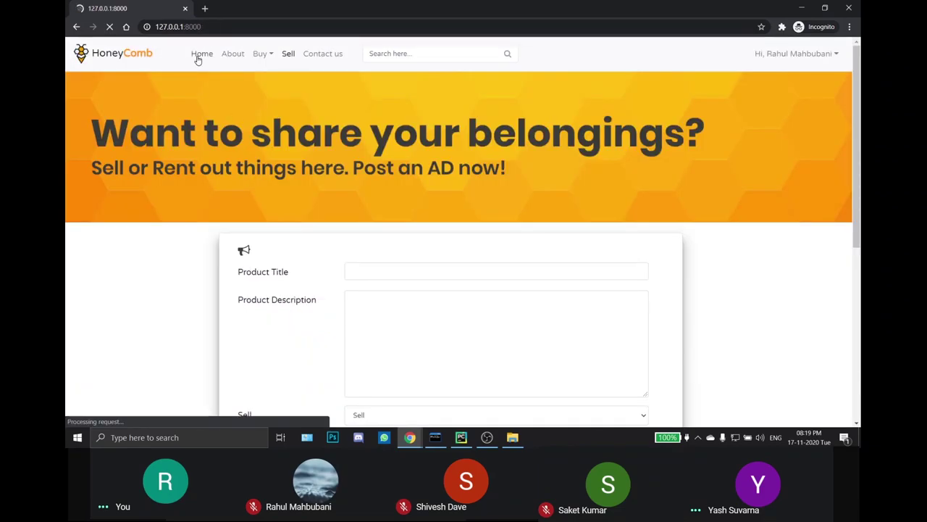
scroll(194, 208, "down", 2)
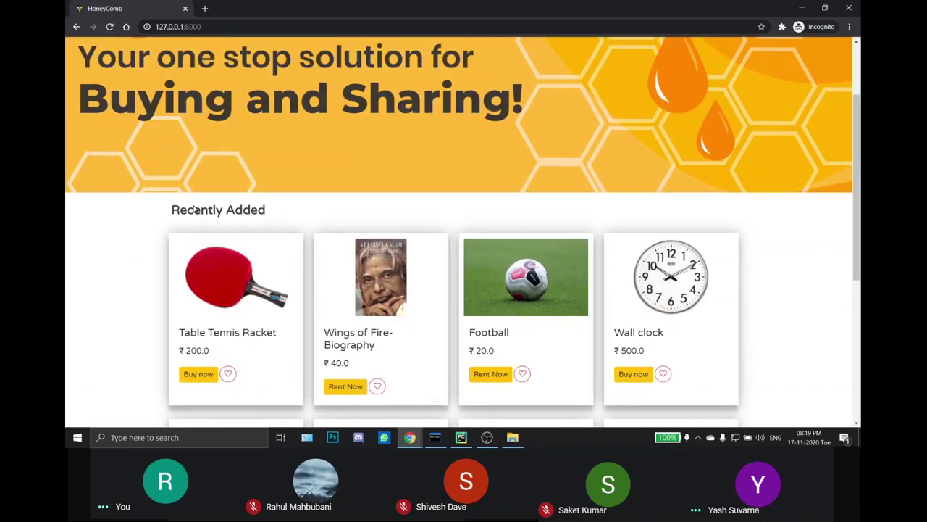
scroll(194, 208, "down", 1)
scroll(150, 210, "down", 1)
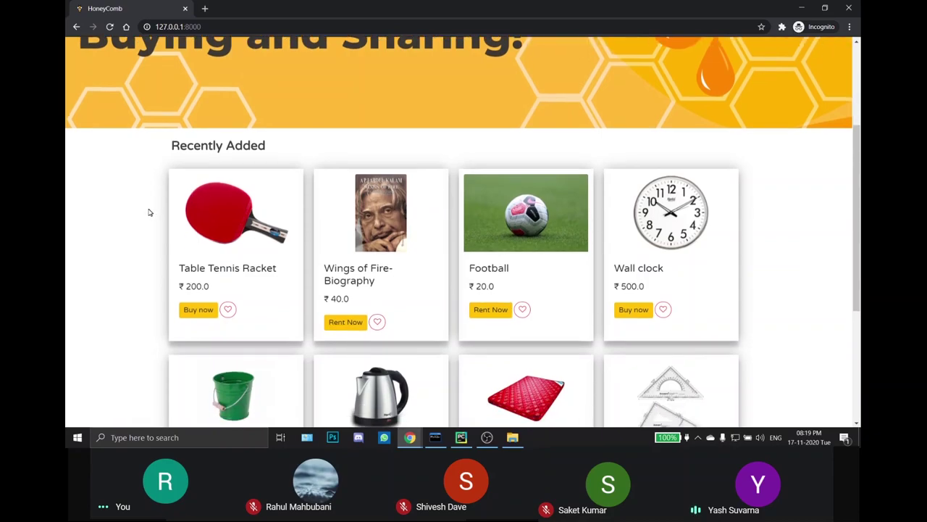
scroll(149, 212, "down", 1)
left_click(216, 197)
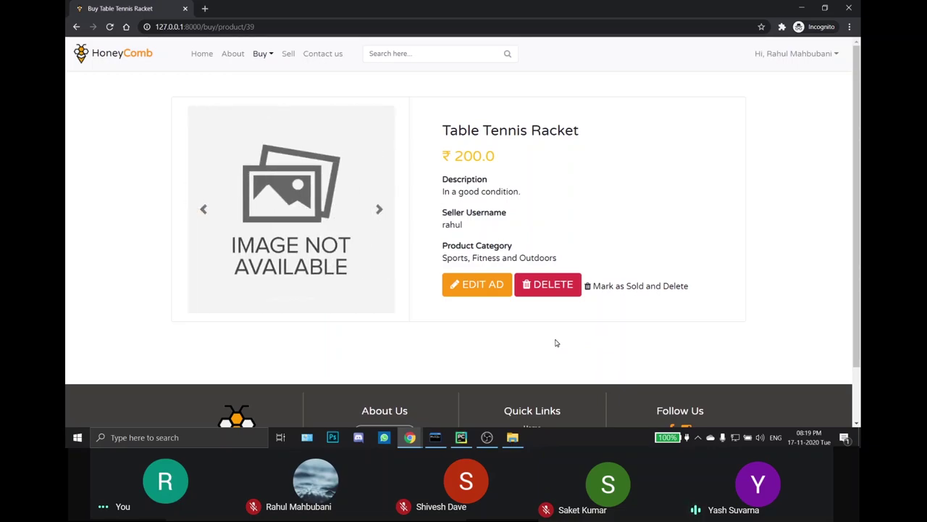
left_click(322, 53)
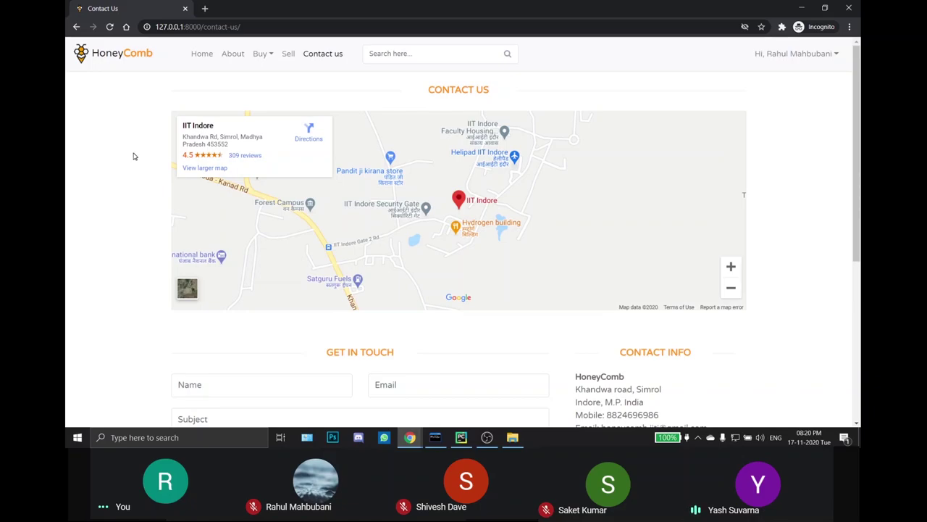
Step: Fill the contact form's Name with the sender's name and Email with the suggested address
scroll(135, 152, "down", 3)
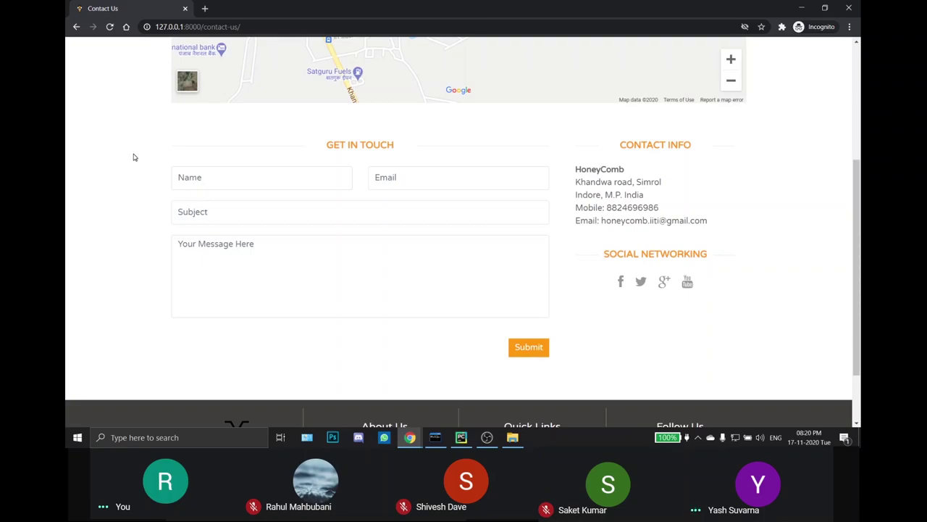
scroll(133, 156, "down", 1)
left_click(226, 124)
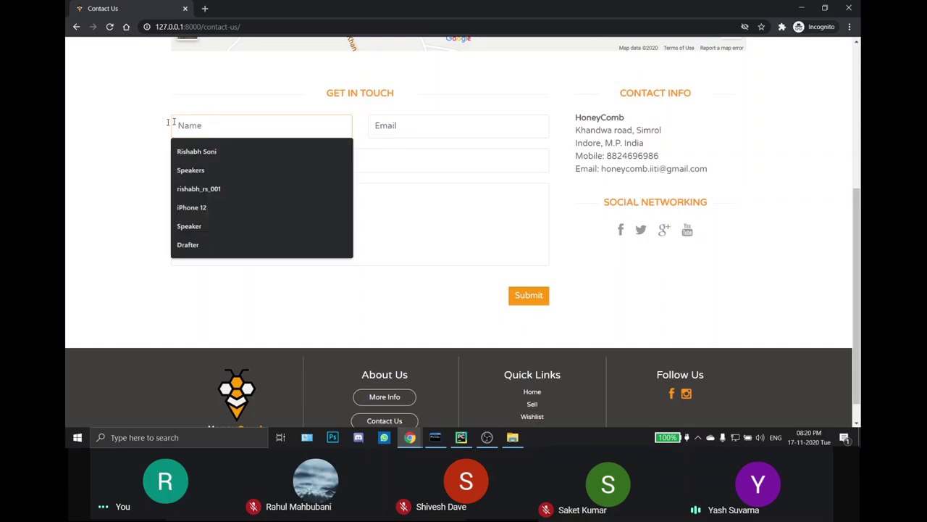
type("Rahul")
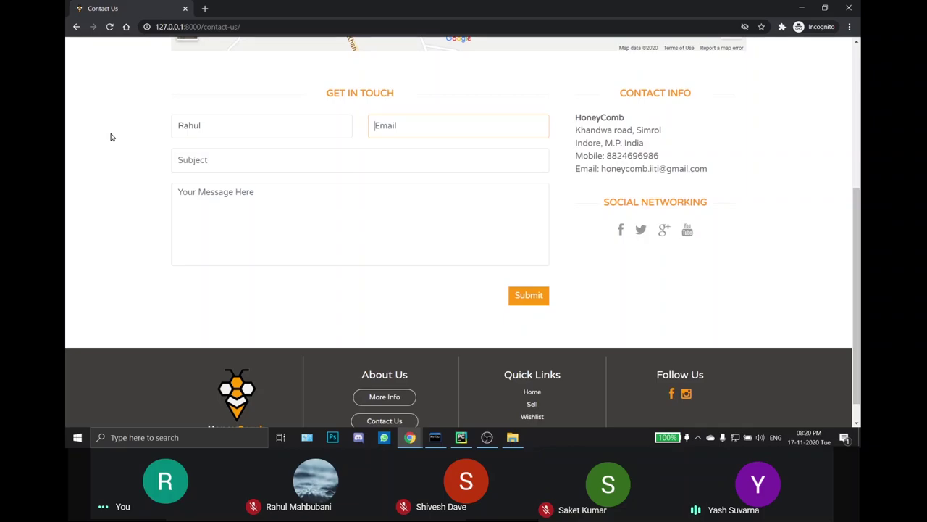
type("ben")
key("Down")
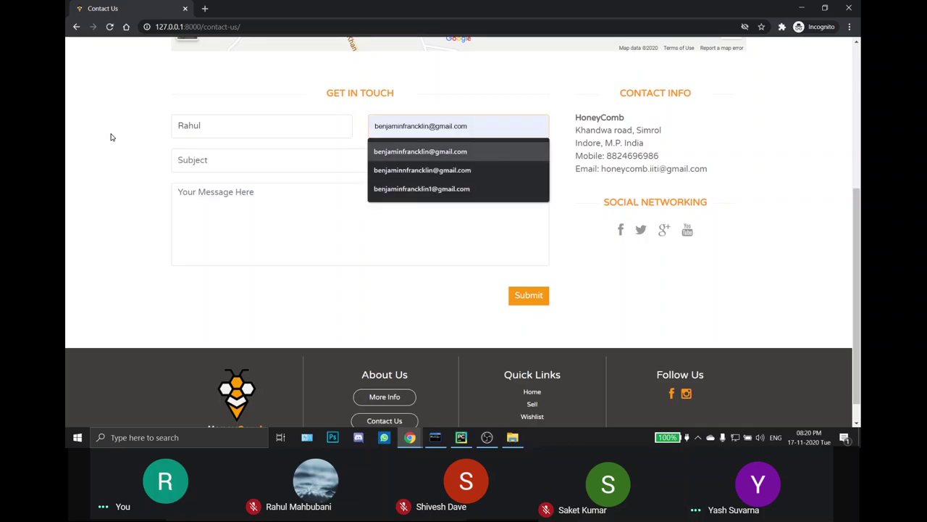
key("Return")
Step: Enter abcd as subject and message, submit the form, and bring the Gmail inbox forward
left_click(217, 158)
left_click(221, 213)
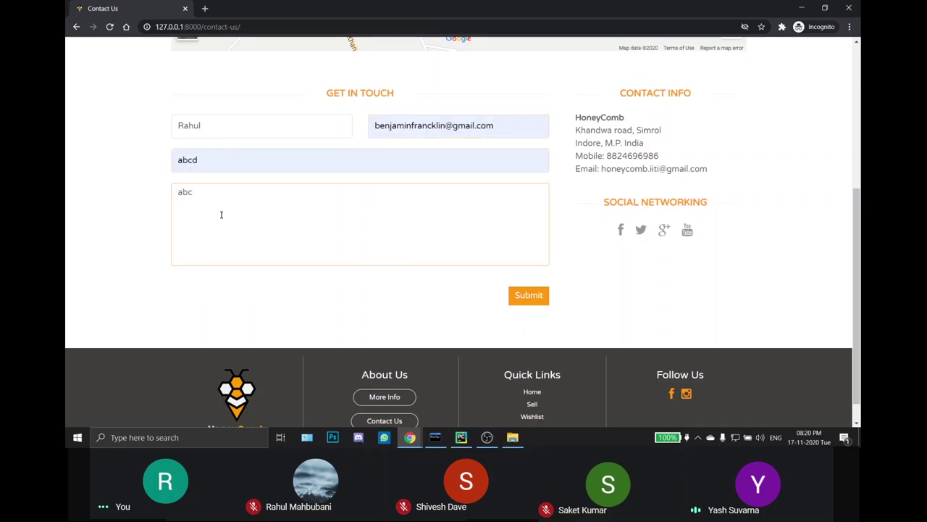
type("abcd")
left_click(536, 295)
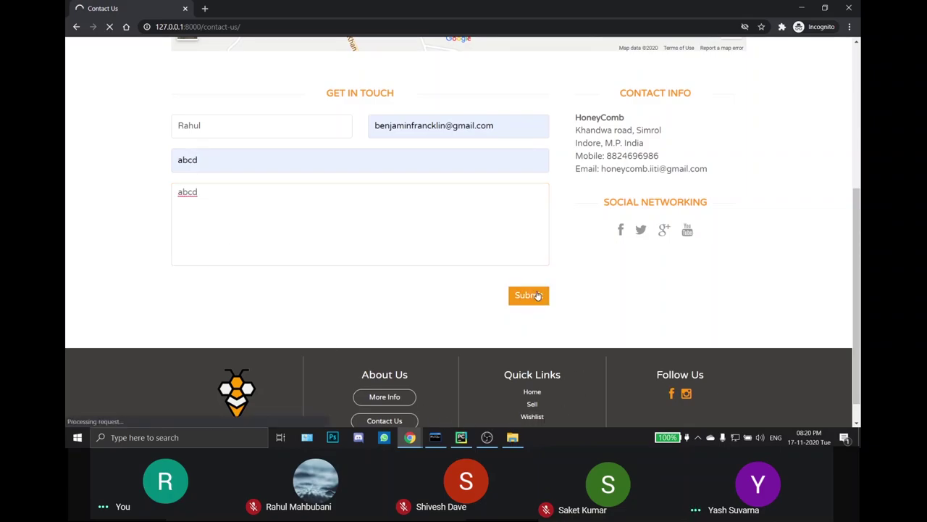
mouse_move(409, 437)
left_click(358, 391)
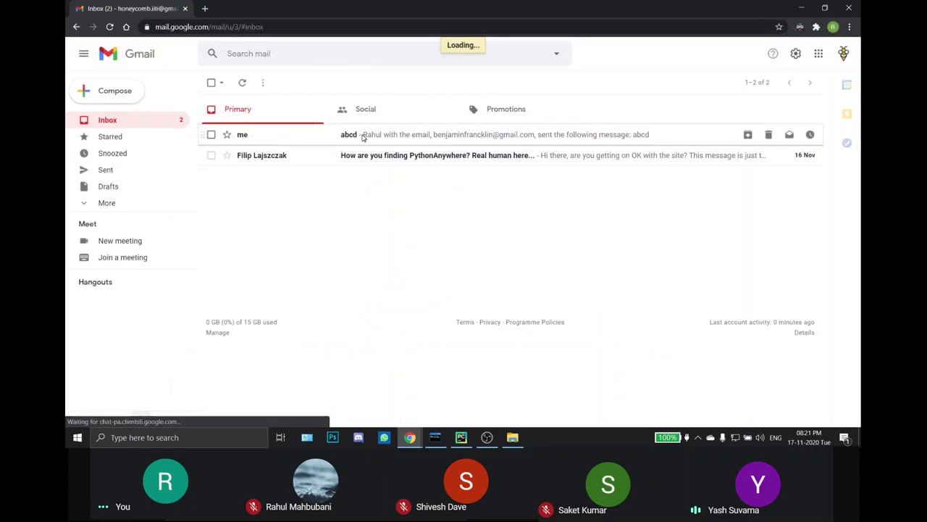
Step: Open the 'abcd' contact-form email in the Gmail inbox
left_click(349, 135)
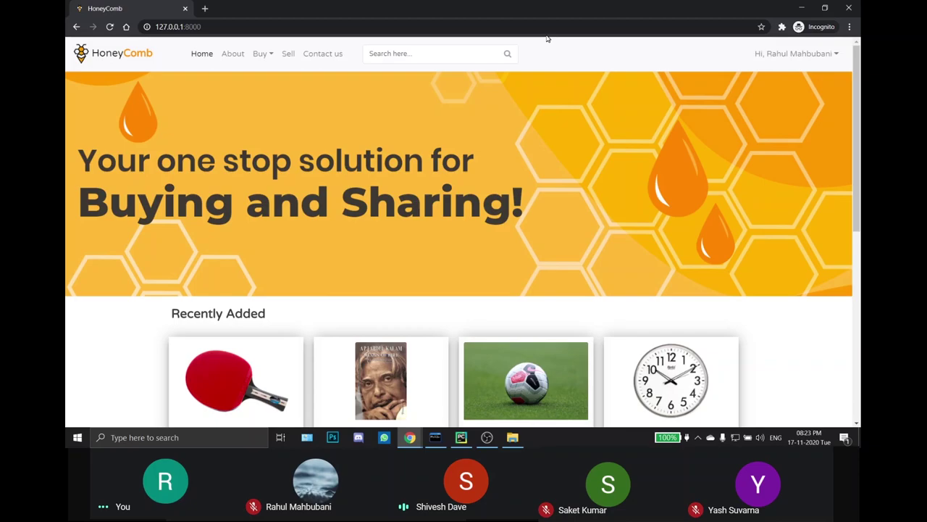
Step: Search the listings for 'mattress'
left_click(465, 46)
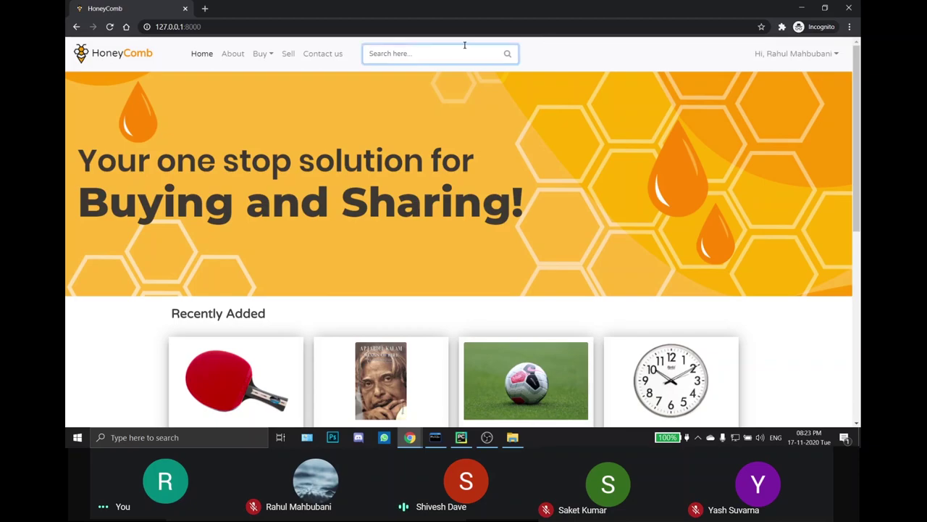
type("ma")
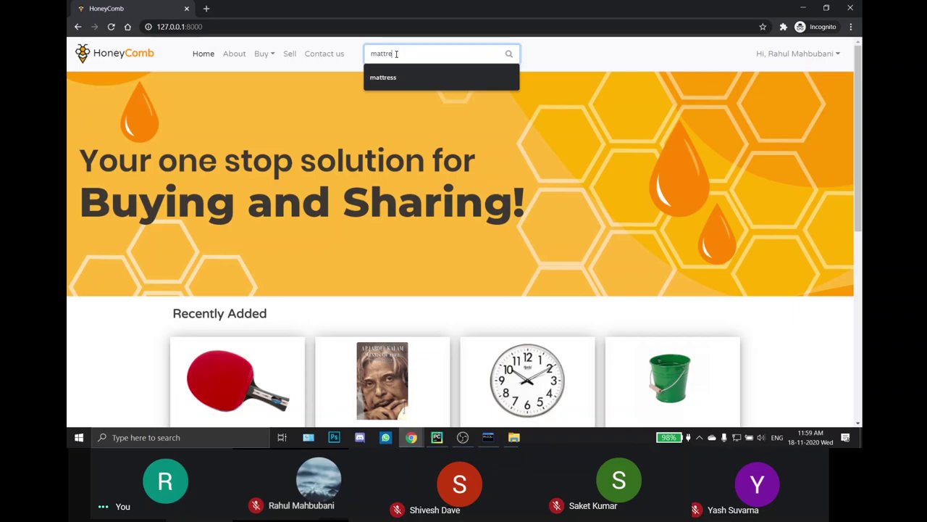
type("ttre")
key("Down")
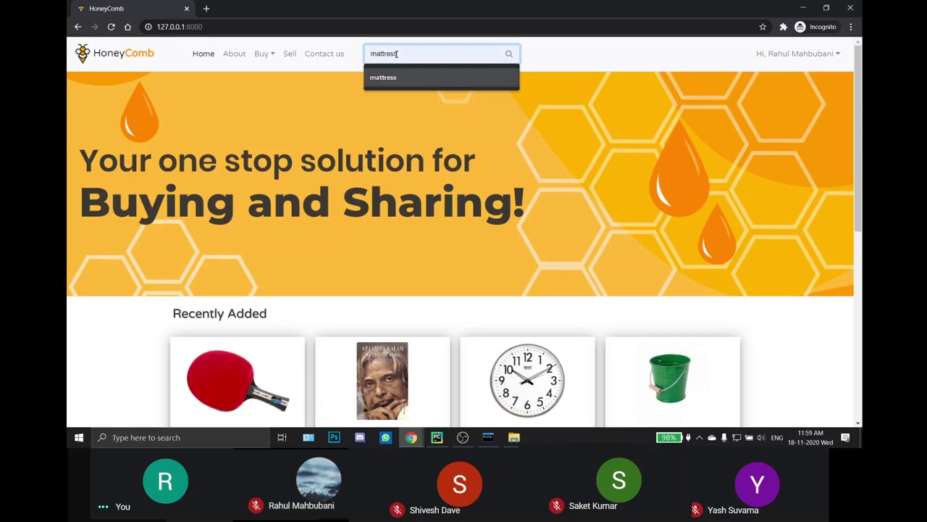
key("Return")
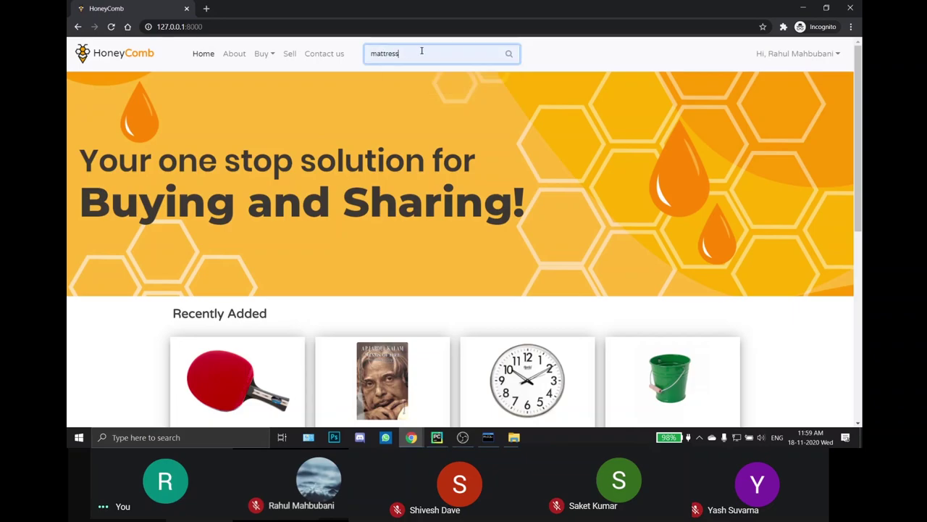
key("Return")
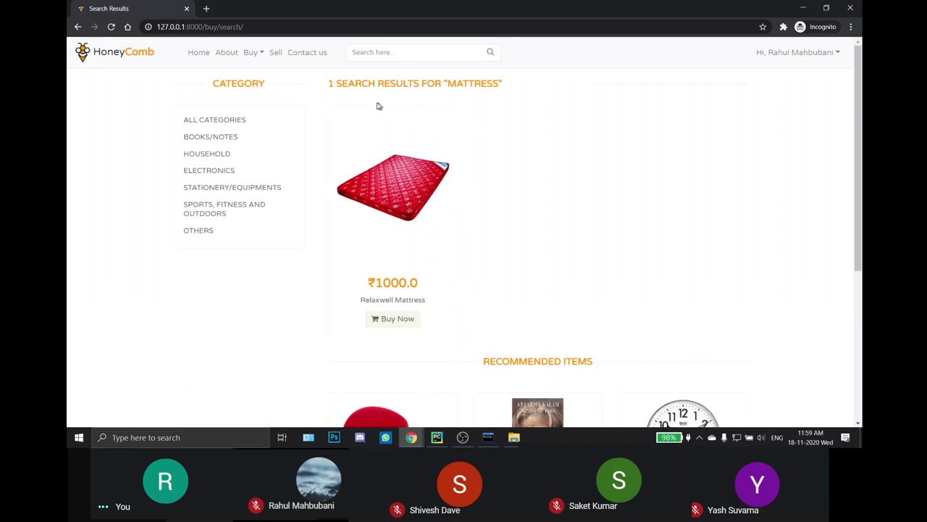
Step: Back on the home page, search for 'book' and browse its 4 results
left_click(199, 54)
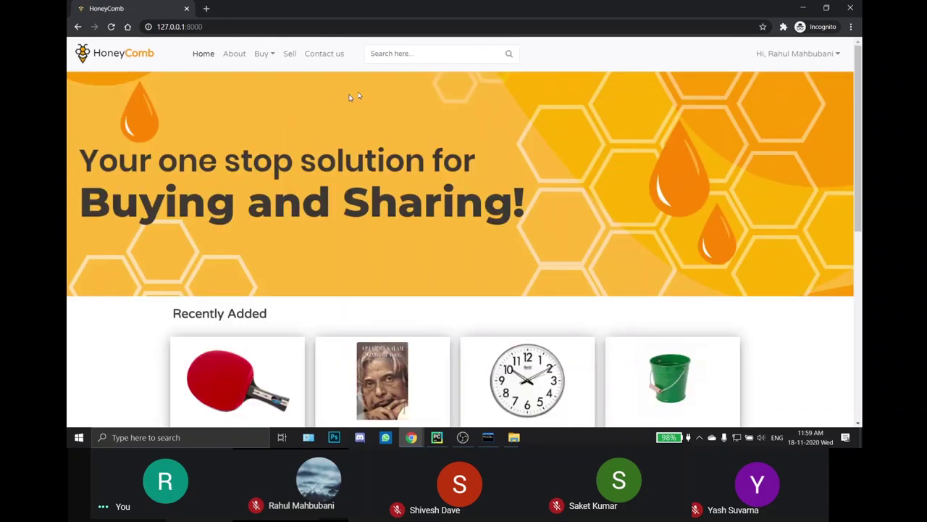
type("boo")
type("k")
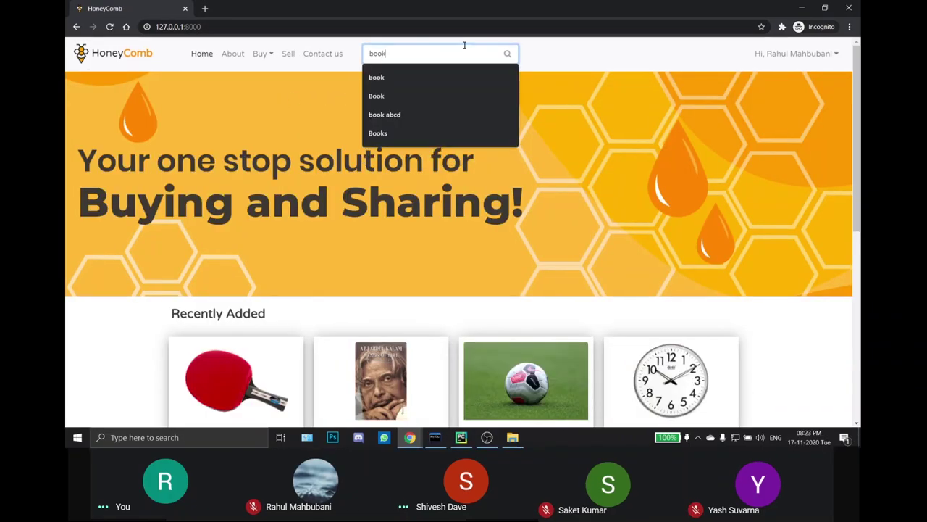
key("Return")
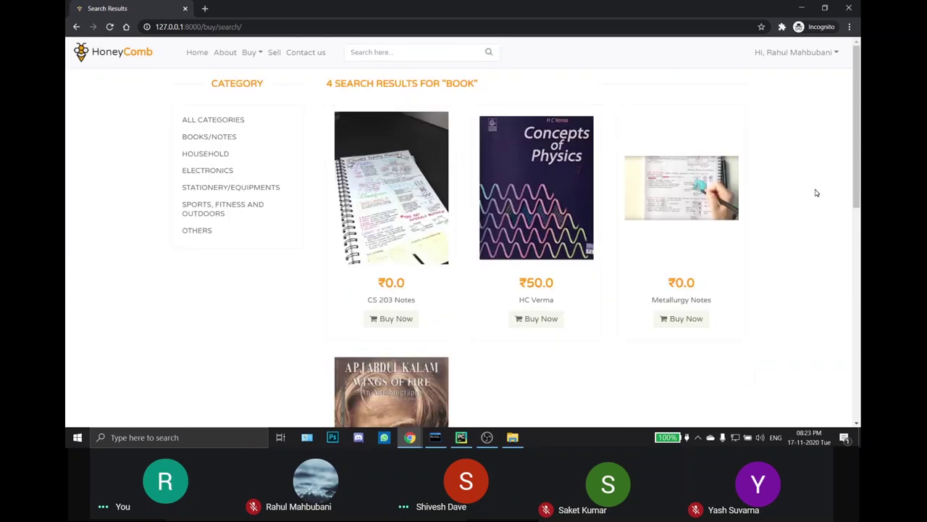
scroll(772, 184, "down", 3)
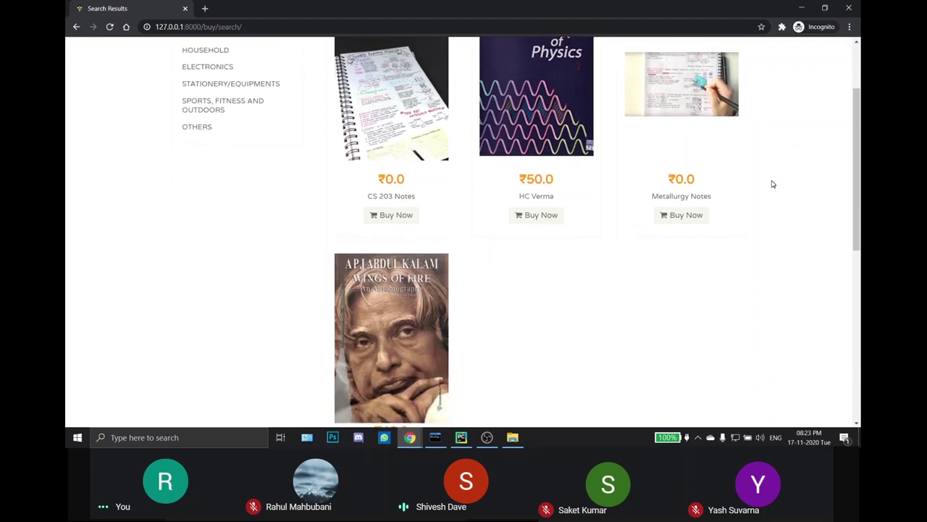
scroll(772, 184, "down", 3)
scroll(772, 184, "up", 4)
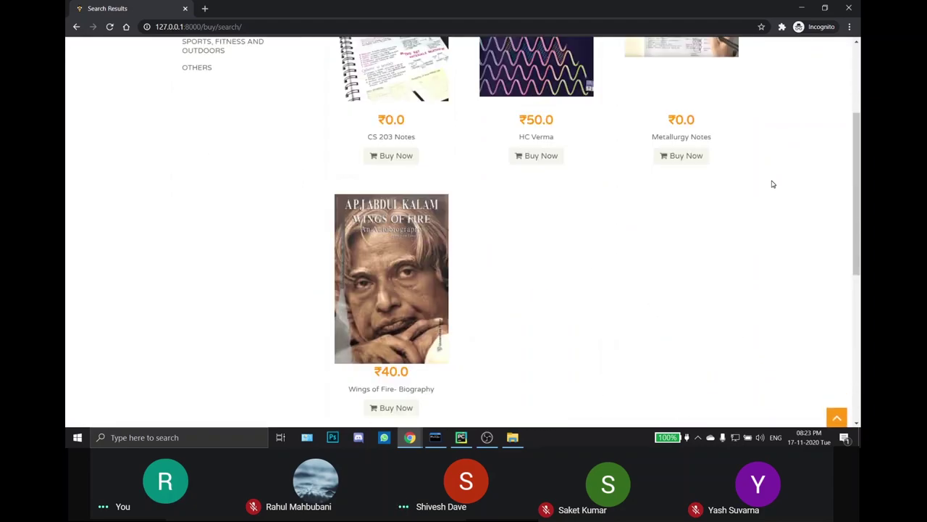
scroll(772, 184, "up", 2)
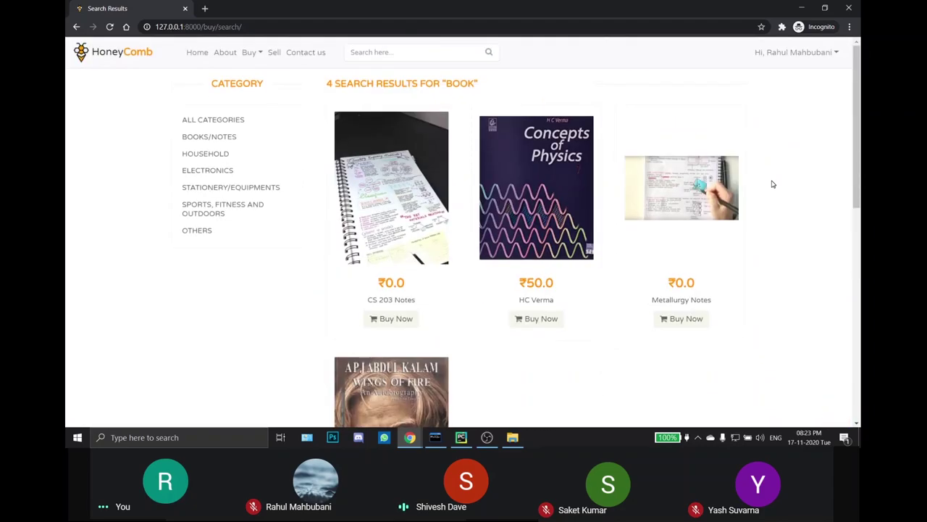
Step: Search for 'andg' to get the 'No search results found' page
left_click(408, 46)
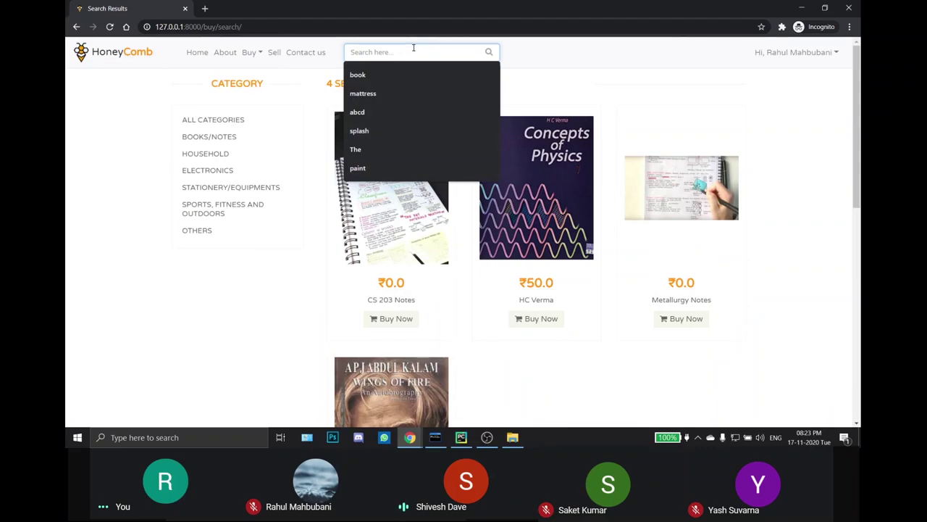
type("andg")
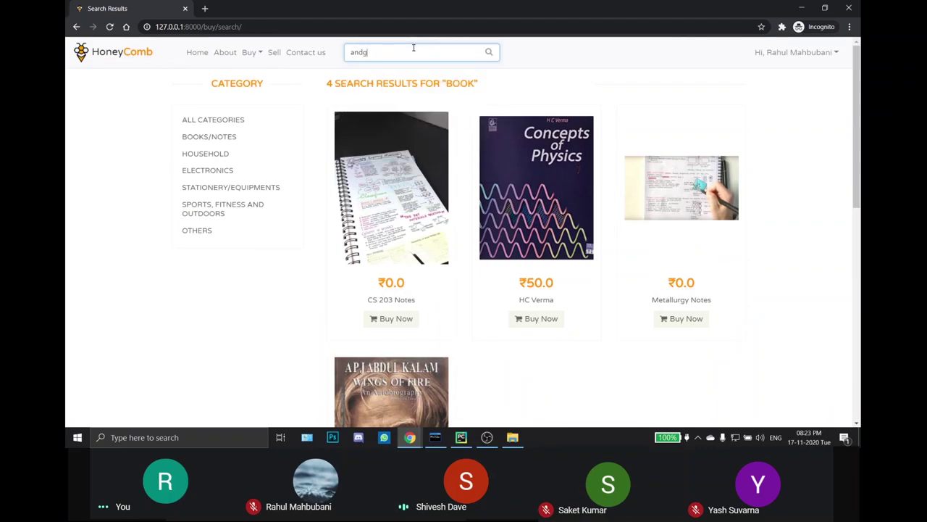
key("Return")
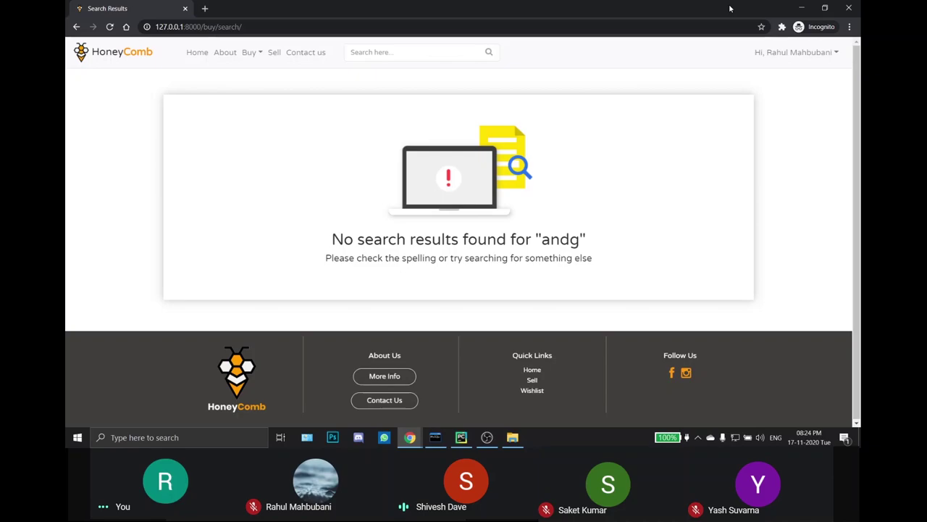
left_click(793, 52)
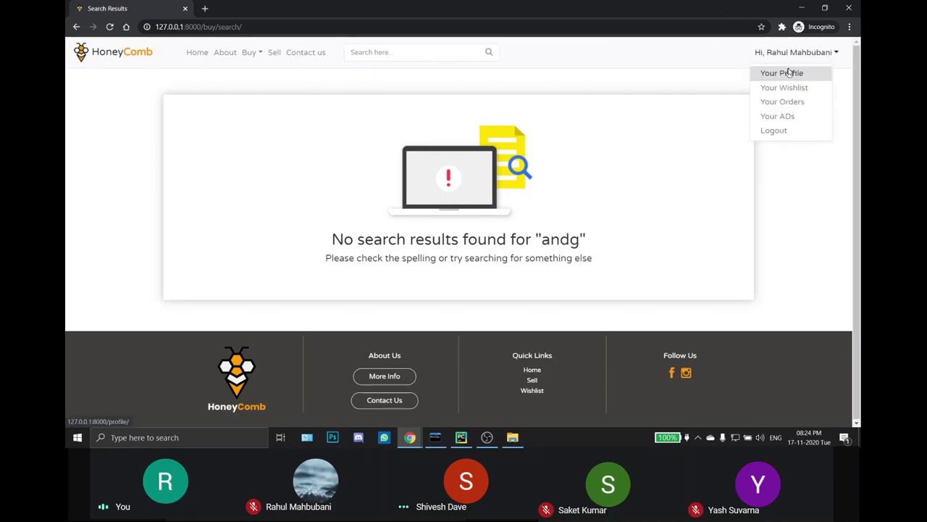
Step: On Your Profile, submit an old, new and confirmed password change, which returns an error
left_click(786, 73)
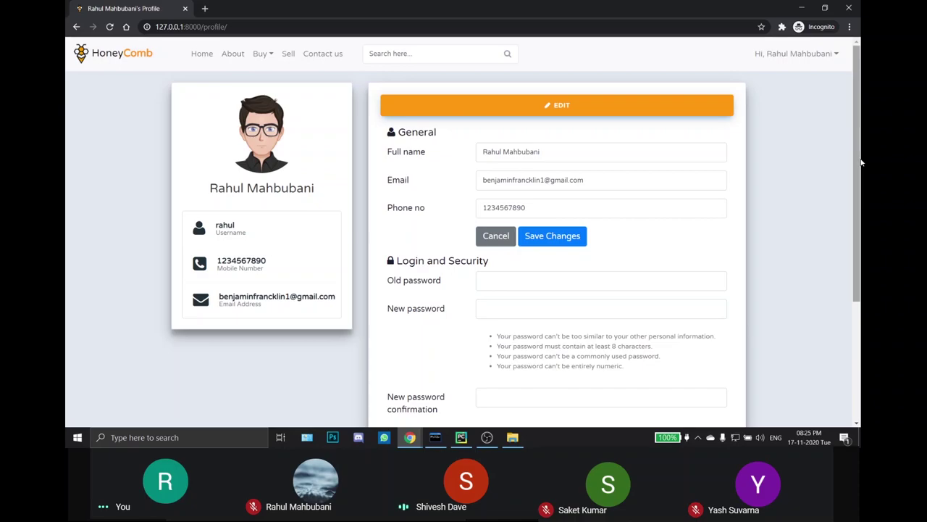
left_click_drag(861, 162, 862, 194)
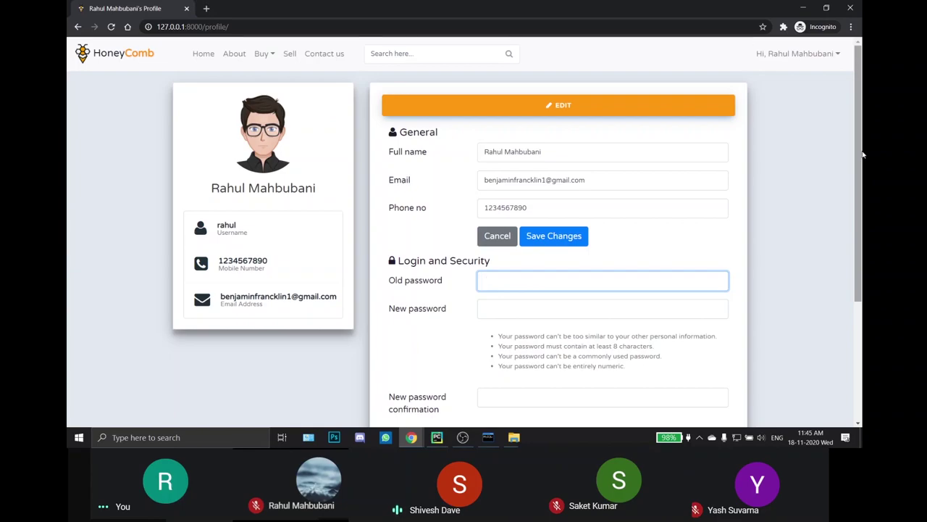
left_click_drag(862, 154, 861, 193)
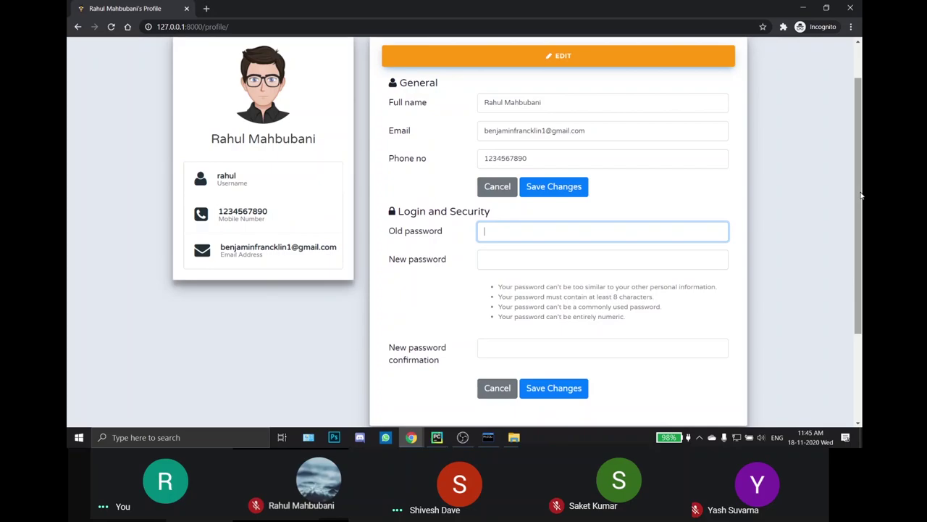
type("******")
key("Tab")
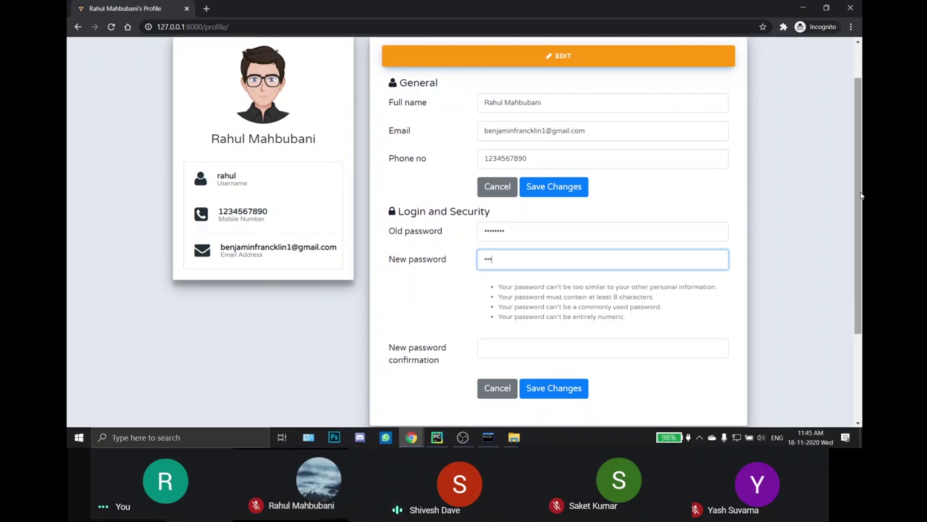
key("Tab")
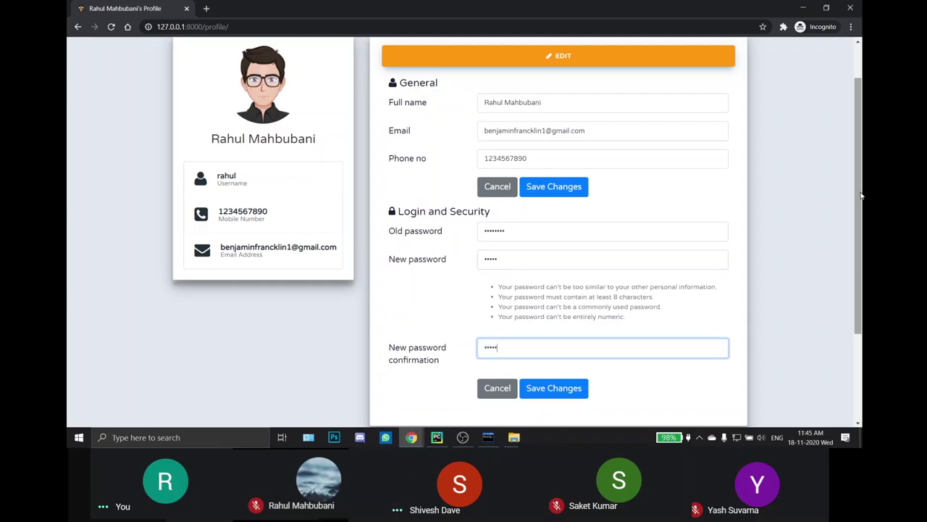
type("*****")
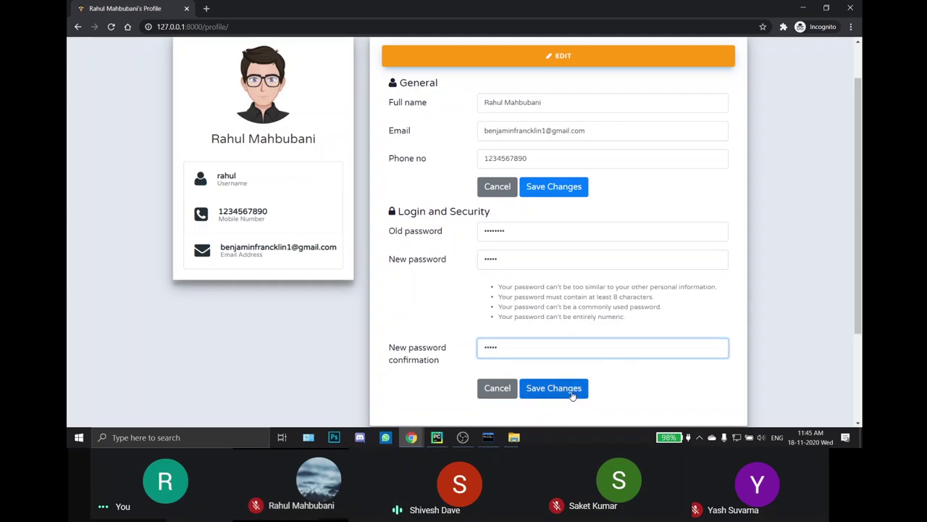
left_click(553, 388)
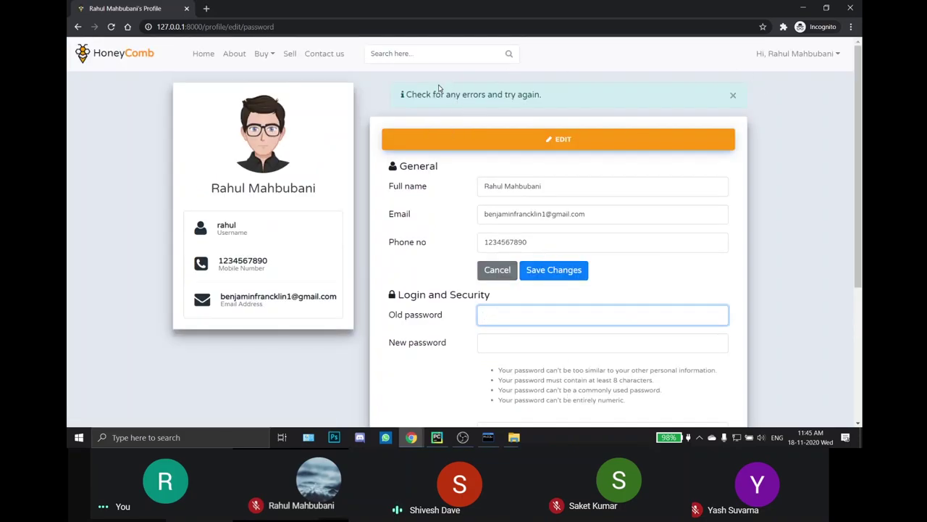
Step: Dismiss the error, re-enter old, new and confirm passwords, and save until the success message appears
left_click(797, 54)
left_click(818, 158)
left_click(732, 94)
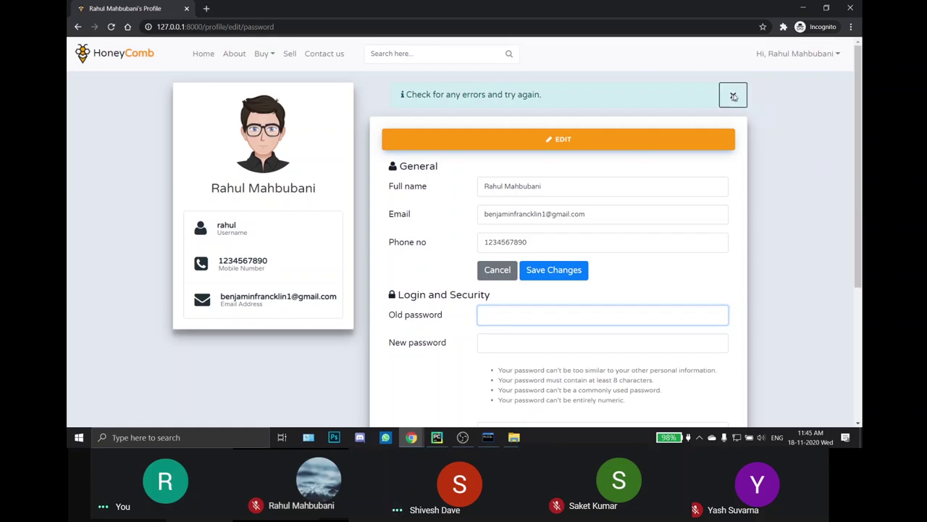
scroll(514, 247, "down", 1)
left_click(502, 260)
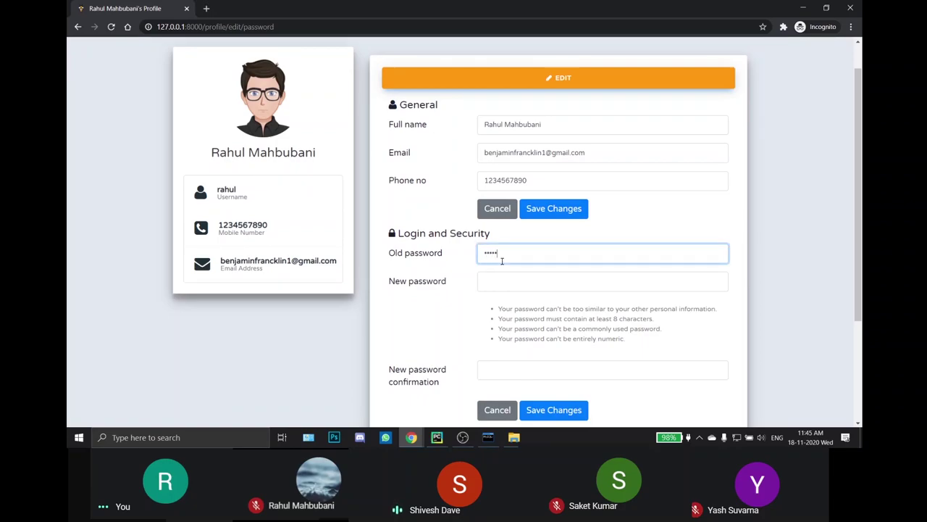
key("Tab")
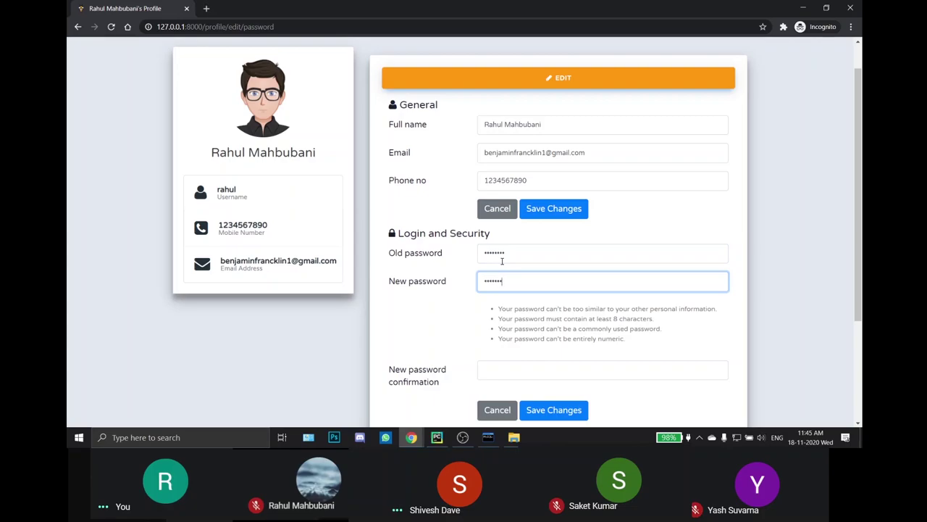
left_click(531, 376)
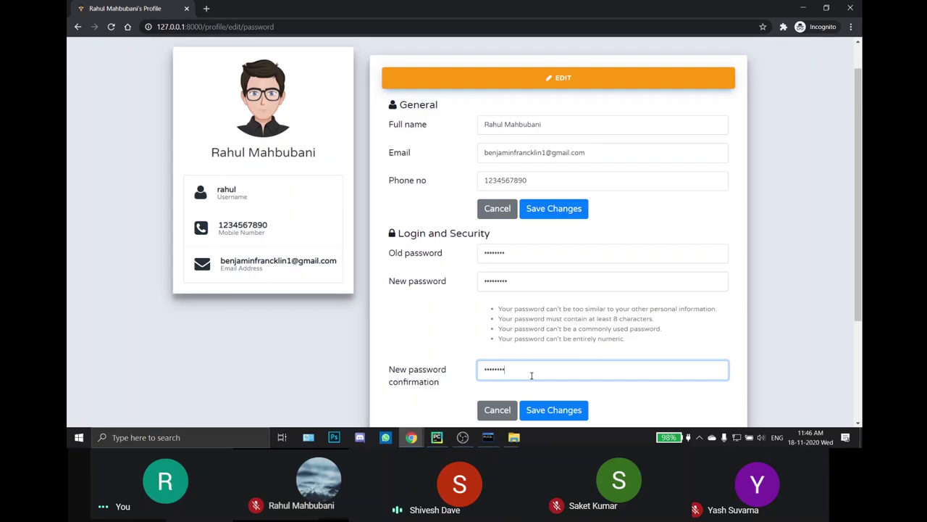
type("1")
left_click(550, 410)
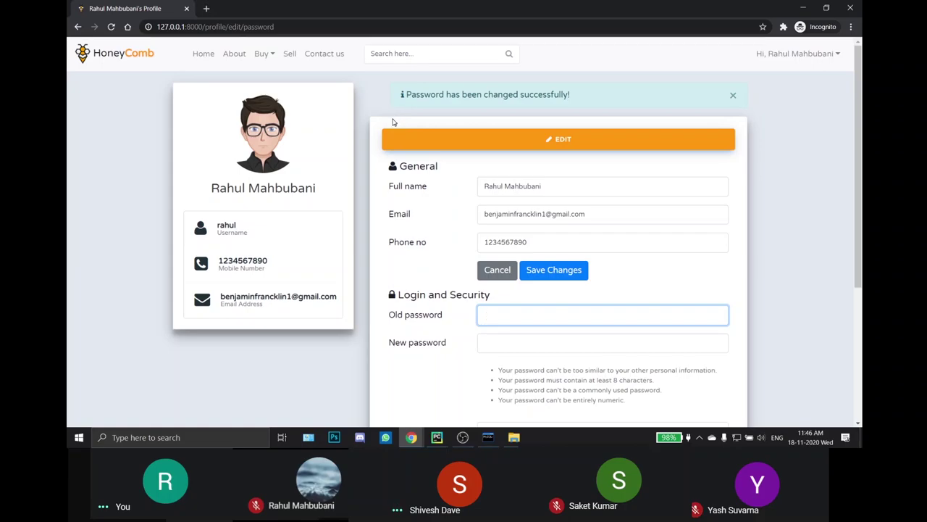
Step: Change the phone number's last digit to 1 and save the General profile section
scroll(538, 165, "down", 1)
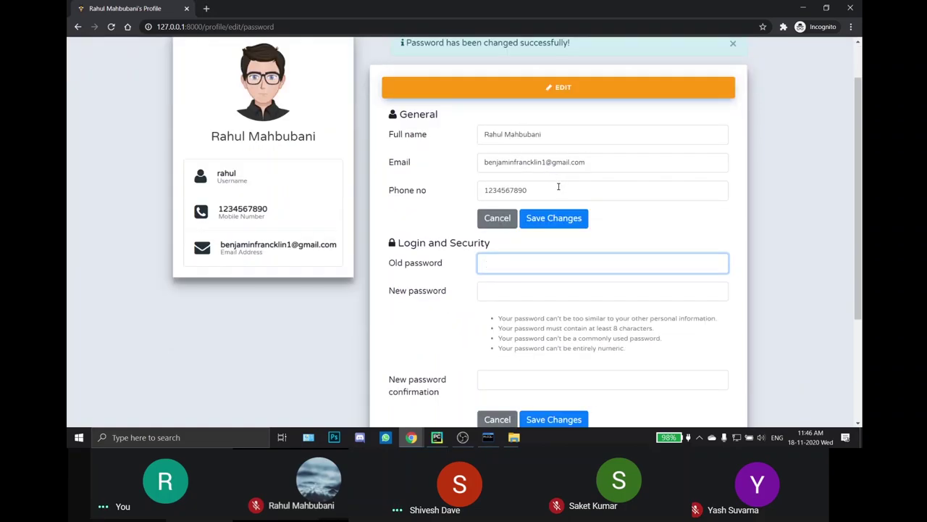
left_click(558, 187)
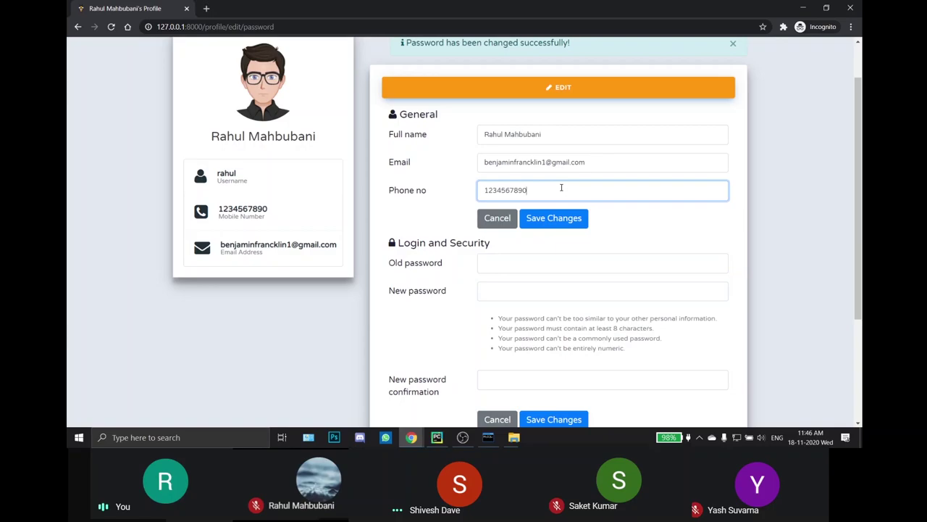
scroll(569, 185, "up", 1)
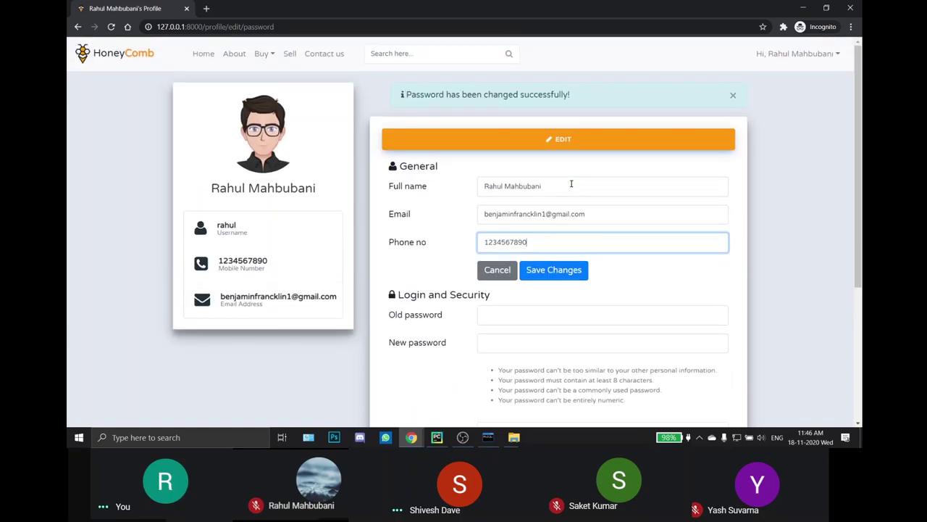
scroll(573, 193, "down", 1)
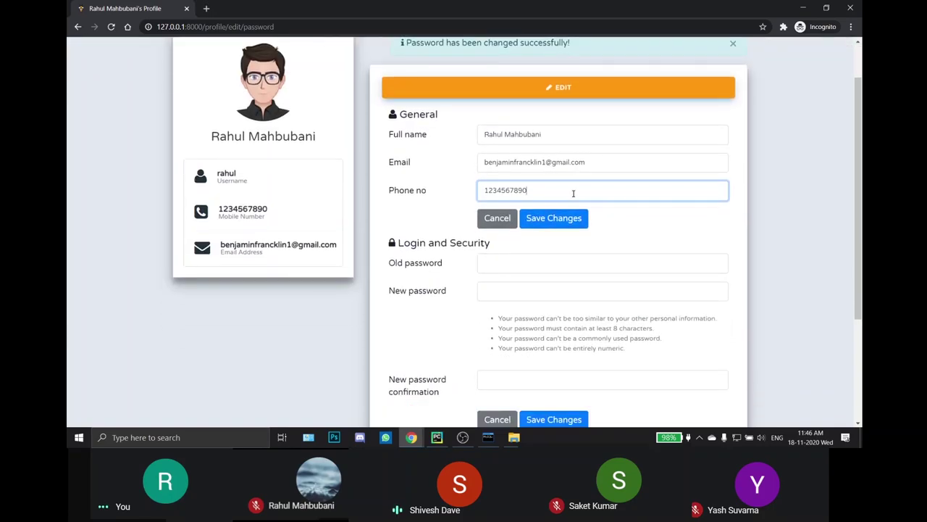
key("BackSpace")
type("1")
left_click(570, 219)
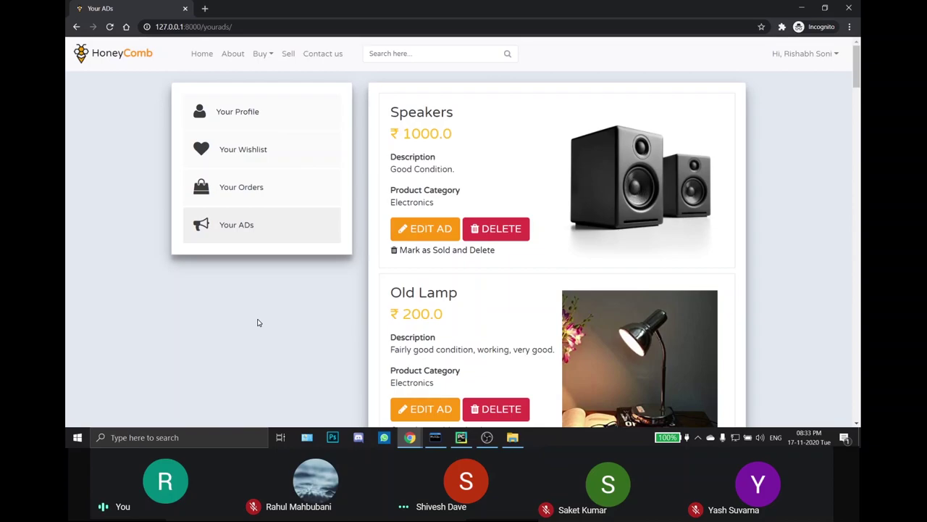
scroll(259, 321, "down", 6)
scroll(259, 321, "up", 6)
scroll(761, 105, "down", 20)
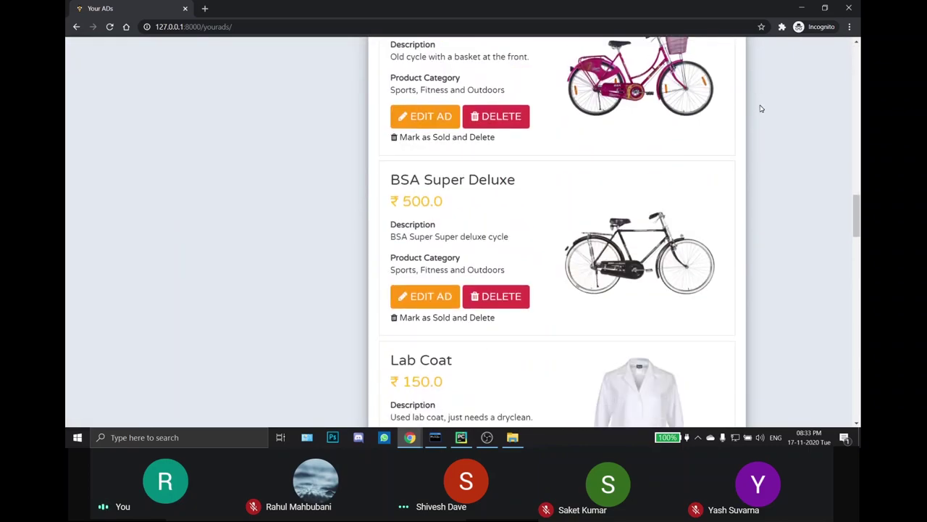
scroll(761, 109, "down", 20)
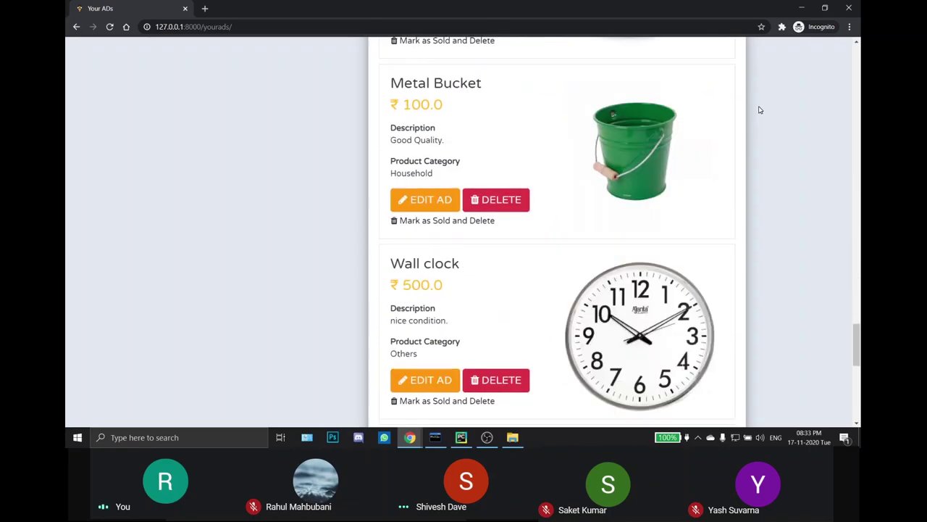
scroll(759, 110, "down", 4)
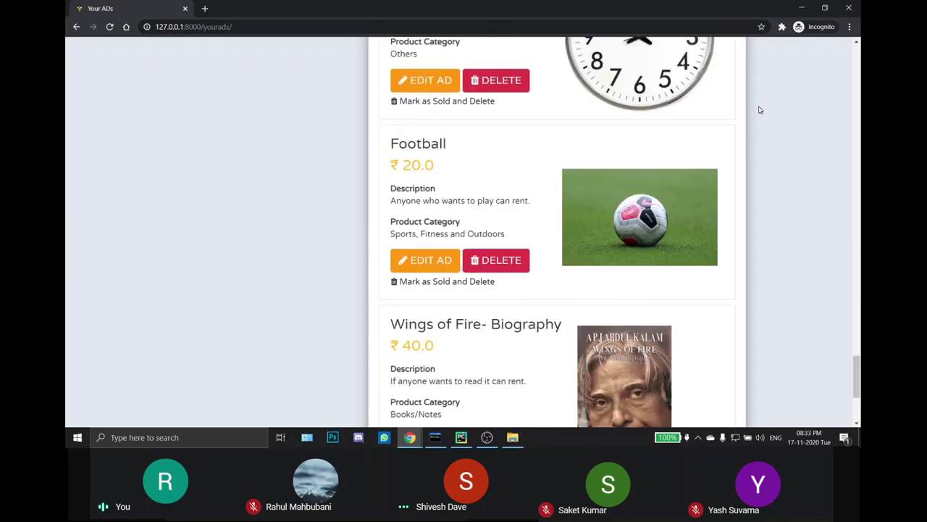
Step: Edit the Football ad to a 'Sell' listing priced ₹200.0 and save it
left_click(427, 267)
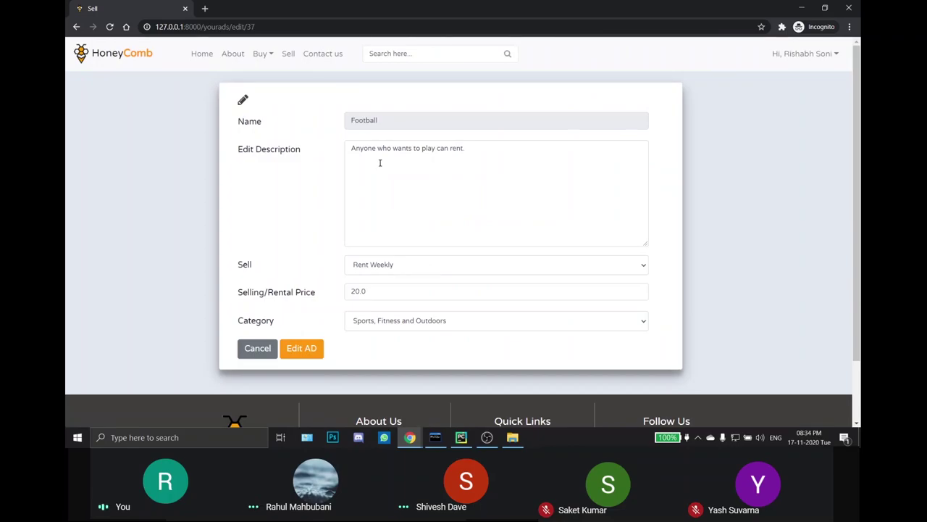
left_click(403, 266)
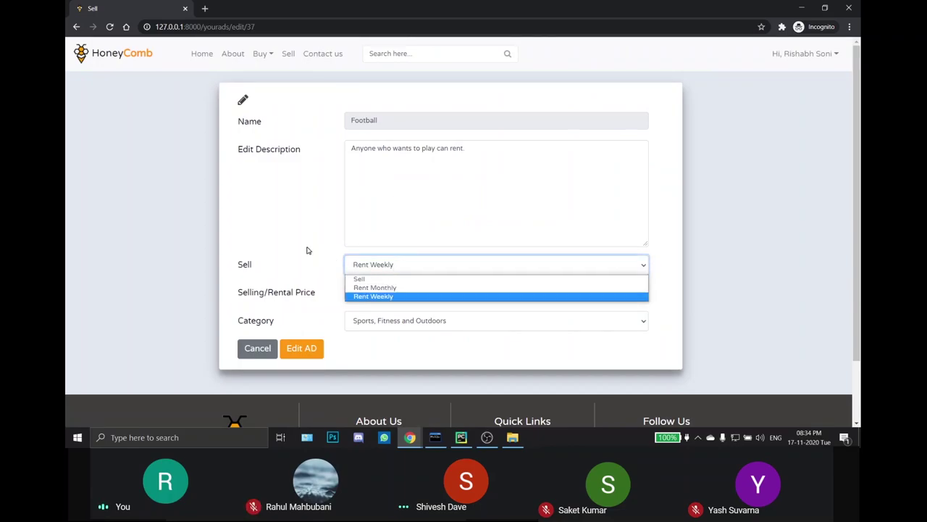
left_click(344, 279)
left_click(369, 291)
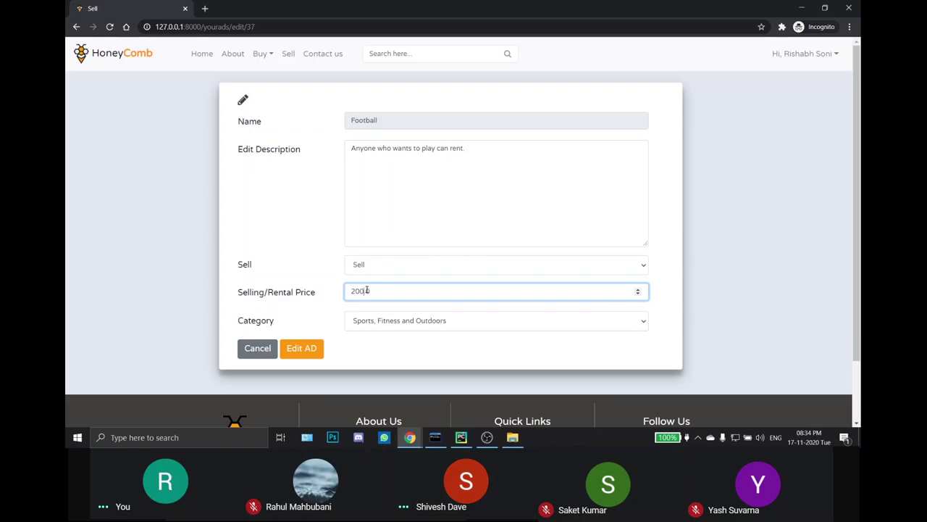
left_click(302, 347)
left_click_drag(857, 65, 861, 377)
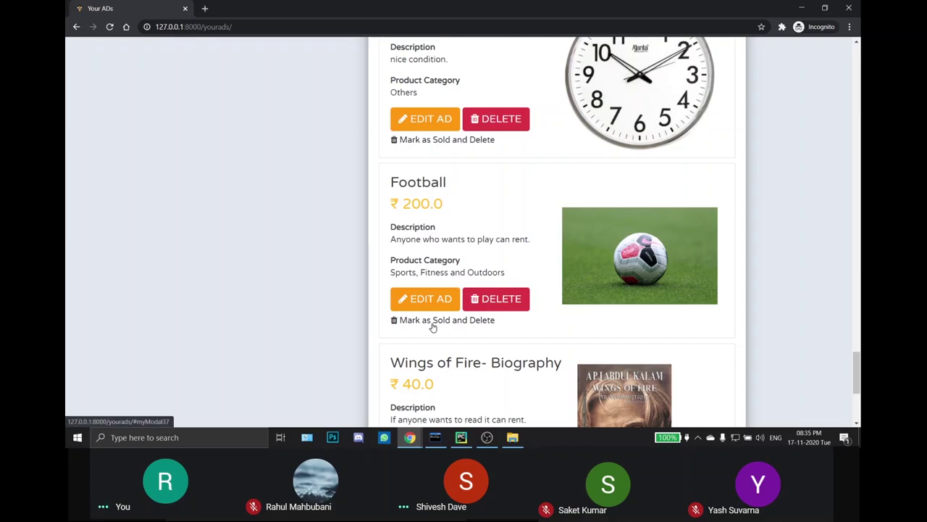
Step: Mark the Football ad as sold, choosing the other listed user as buyer
left_click(434, 321)
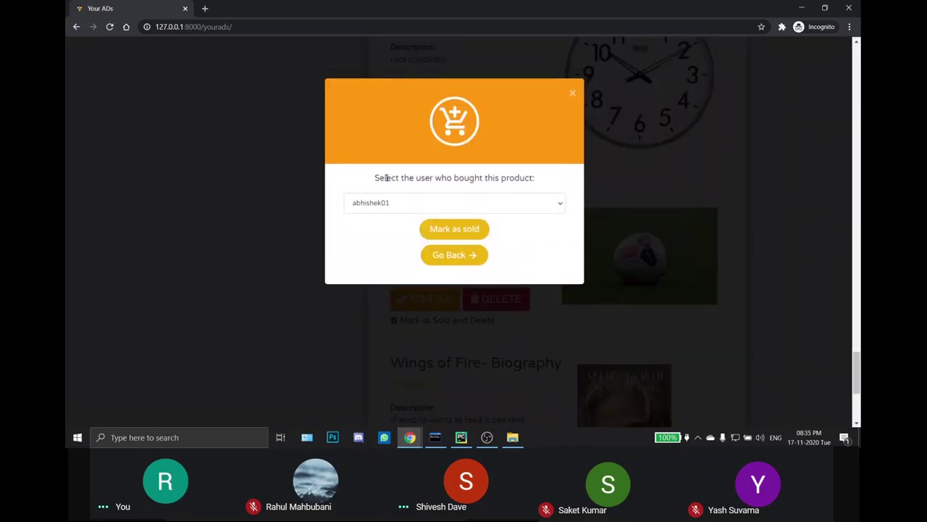
left_click(396, 202)
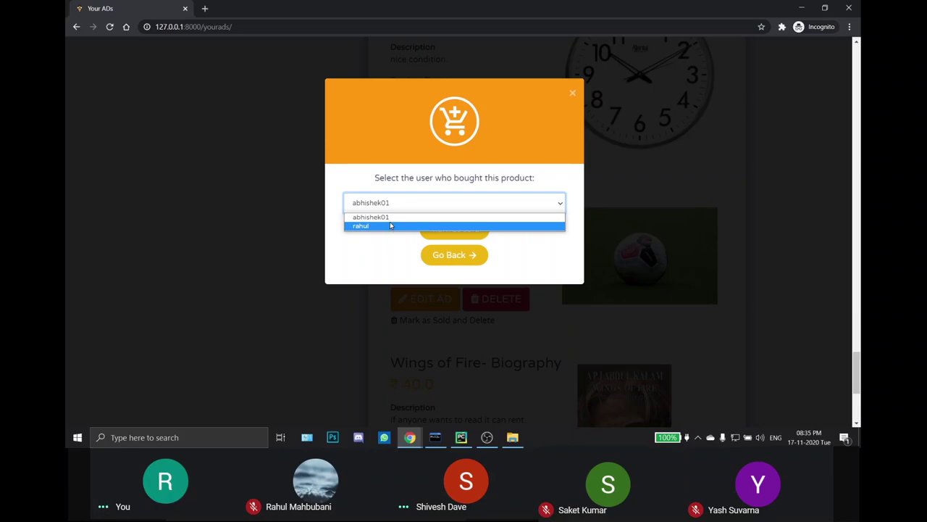
left_click(390, 225)
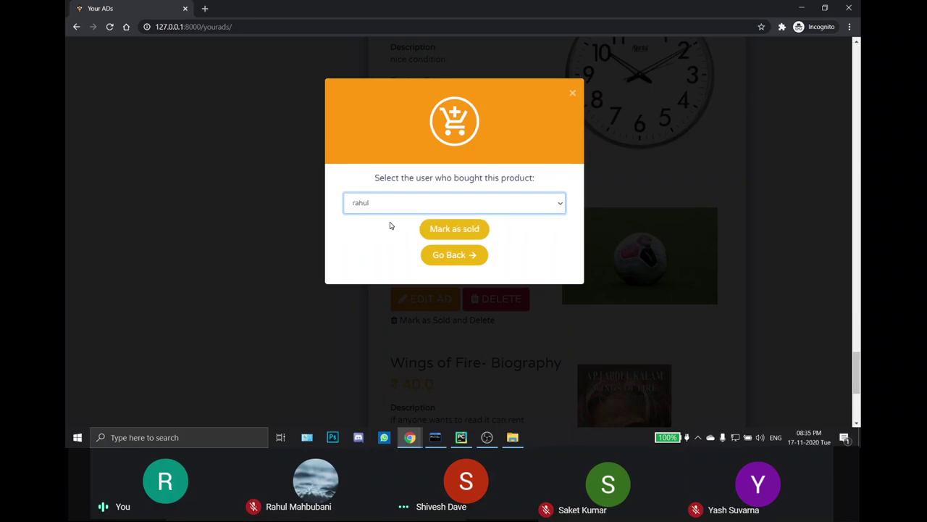
left_click(453, 228)
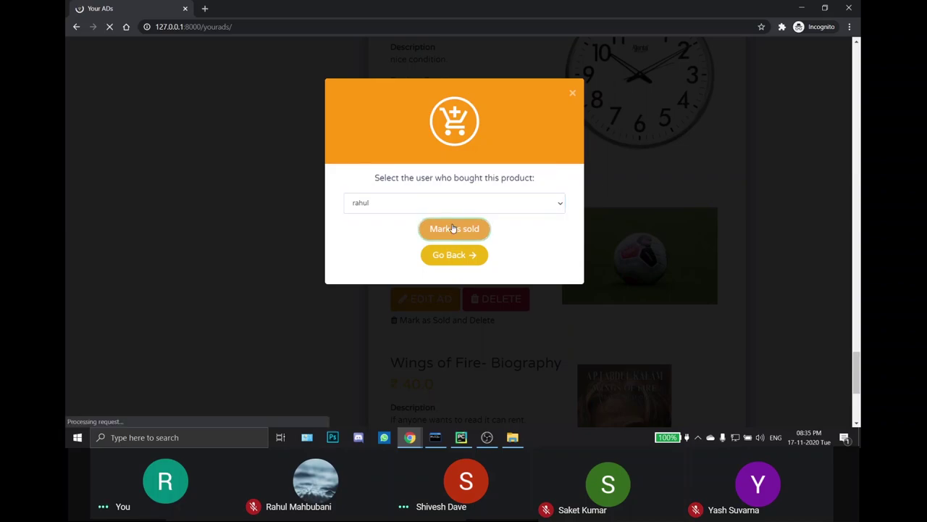
Step: Scroll through all listings from Speakers to Wings of Fire- Biography and back to the top
scroll(497, 256, "down", 20)
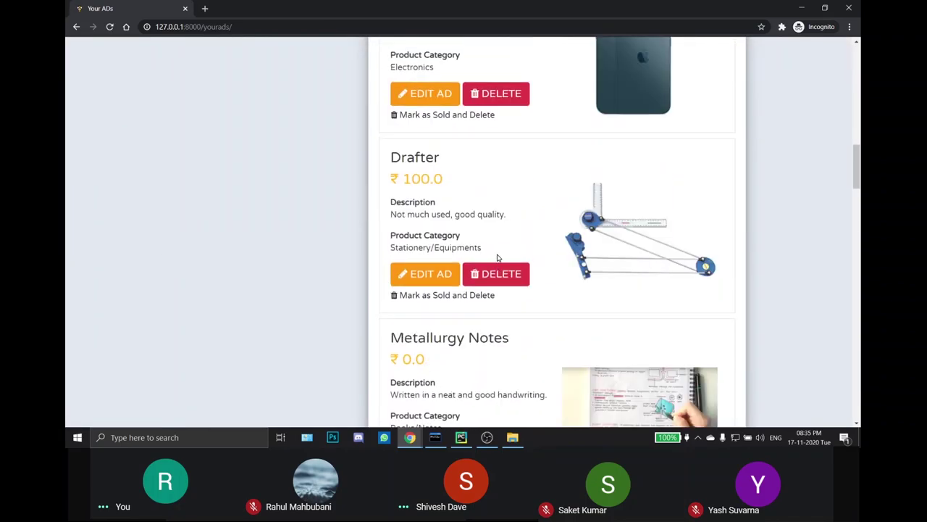
scroll(497, 256, "down", 20)
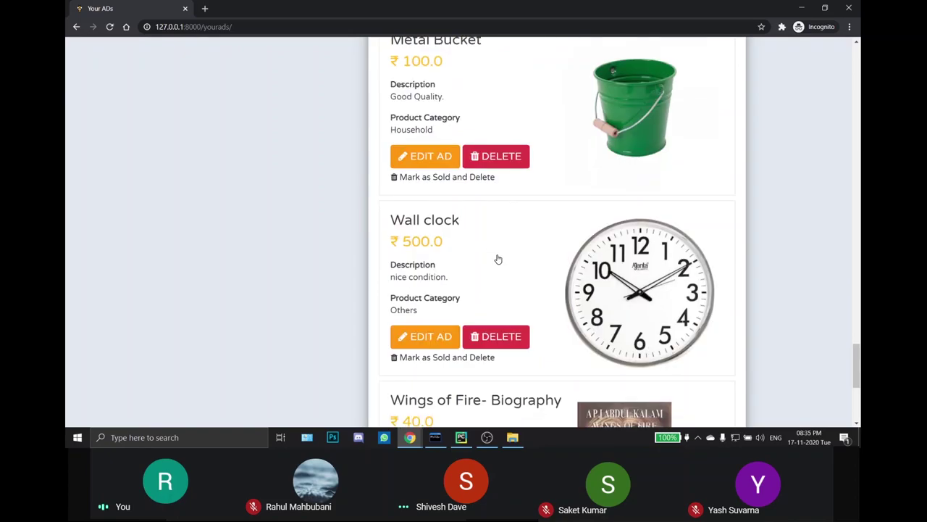
left_click_drag(859, 400, 860, 48)
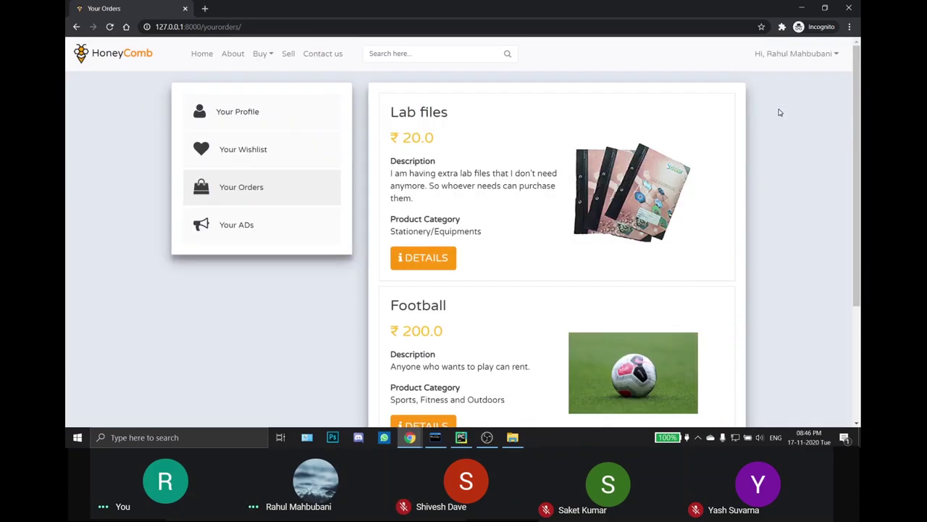
Step: Scroll Your Orders past Lab files to the Football order and open its details
scroll(779, 110, "down", 1)
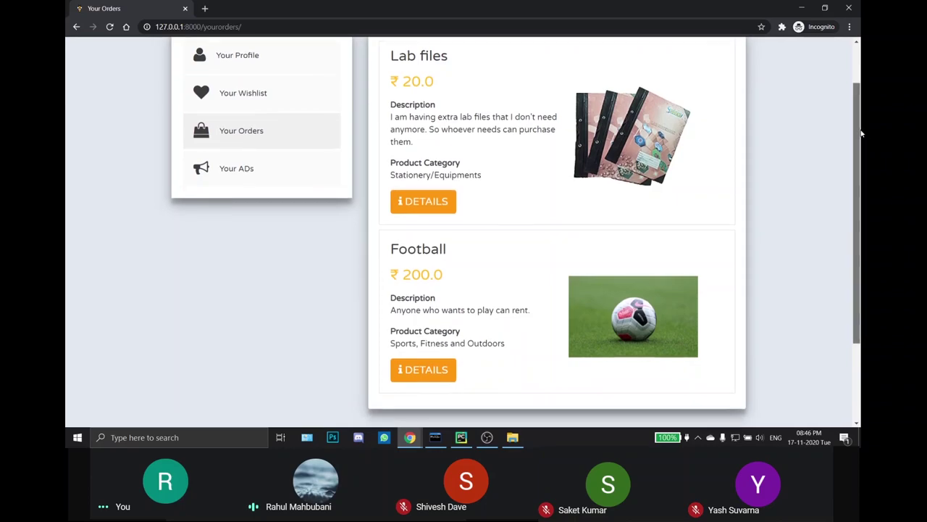
left_click_drag(860, 132, 859, 109)
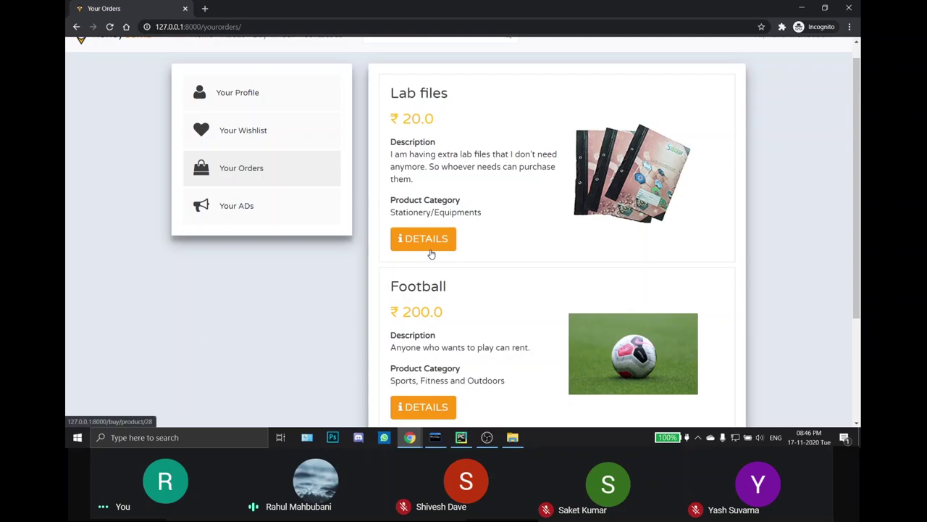
scroll(491, 216, "down", 1)
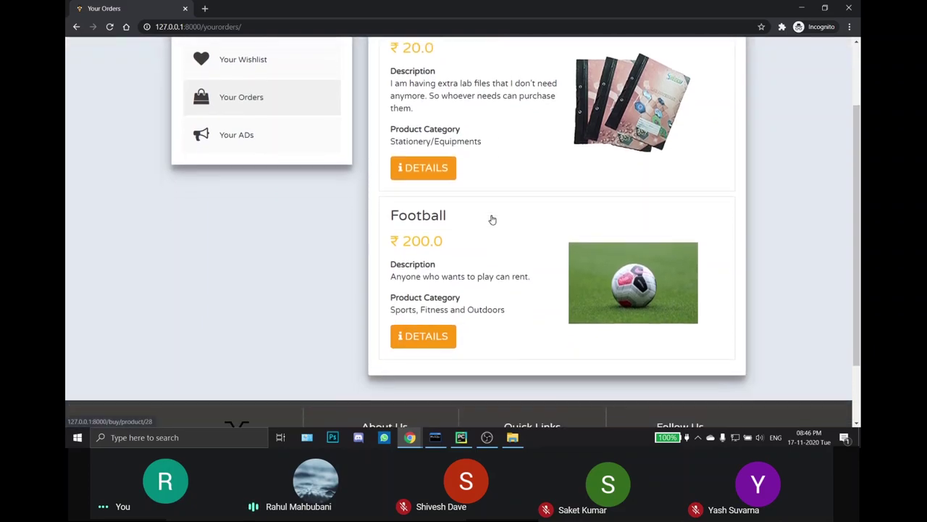
scroll(492, 219, "down", 1)
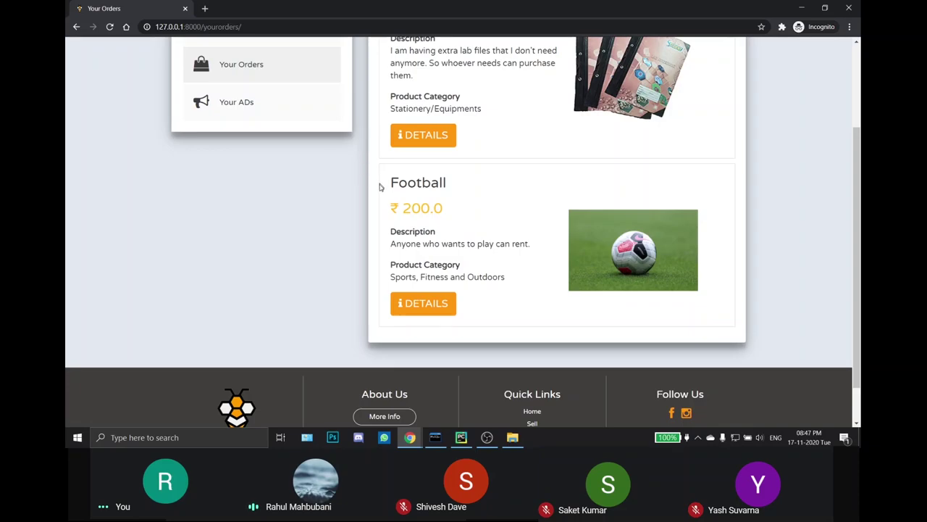
left_click(437, 313)
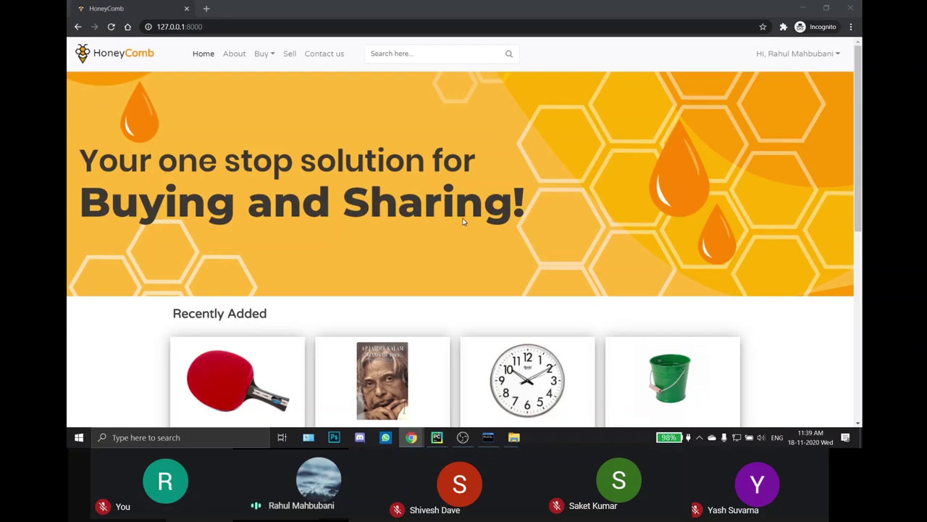
Step: Heart the Wall clock (₹500.0) card under Recently Added on the home page
scroll(463, 221, "down", 2)
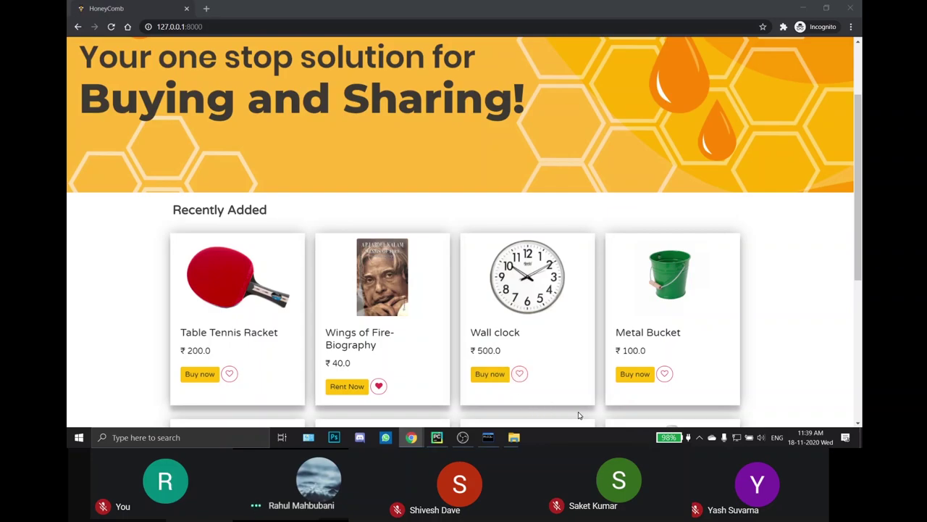
scroll(579, 410, "down", 1)
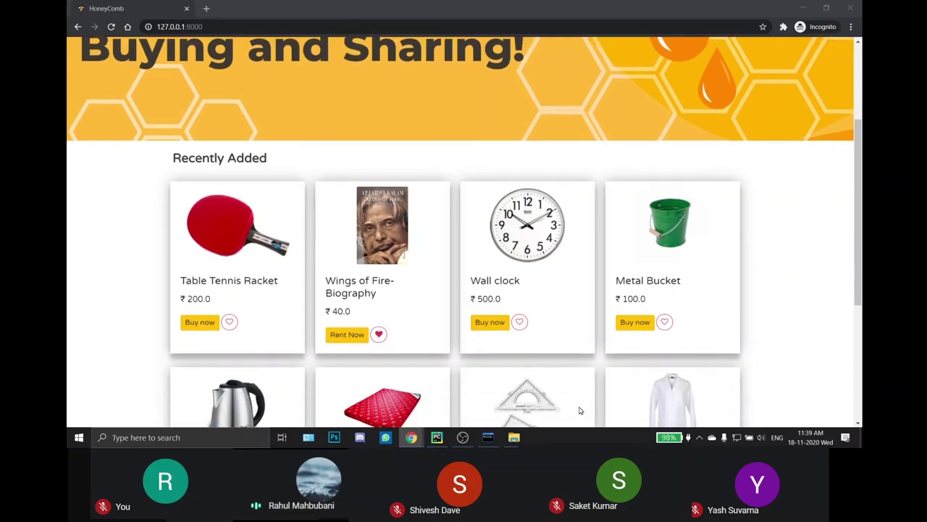
scroll(579, 410, "up", 3)
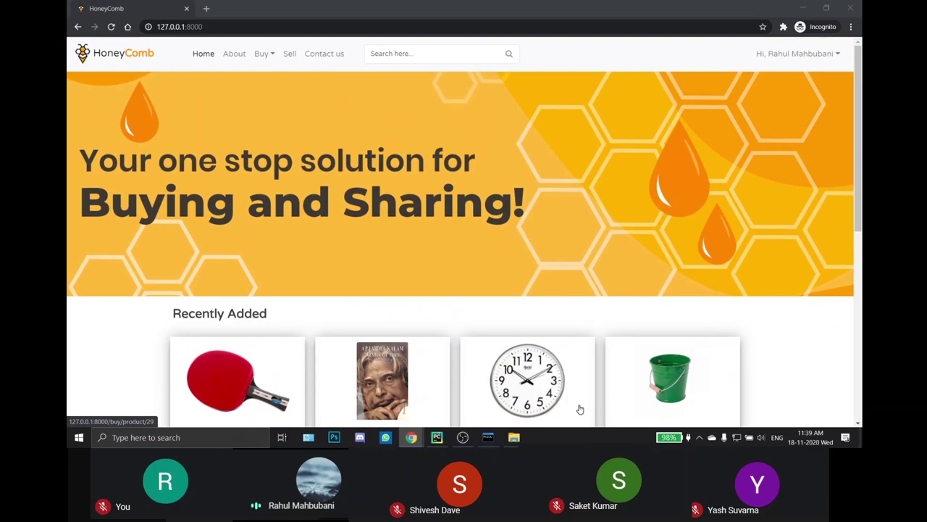
scroll(579, 410, "down", 4)
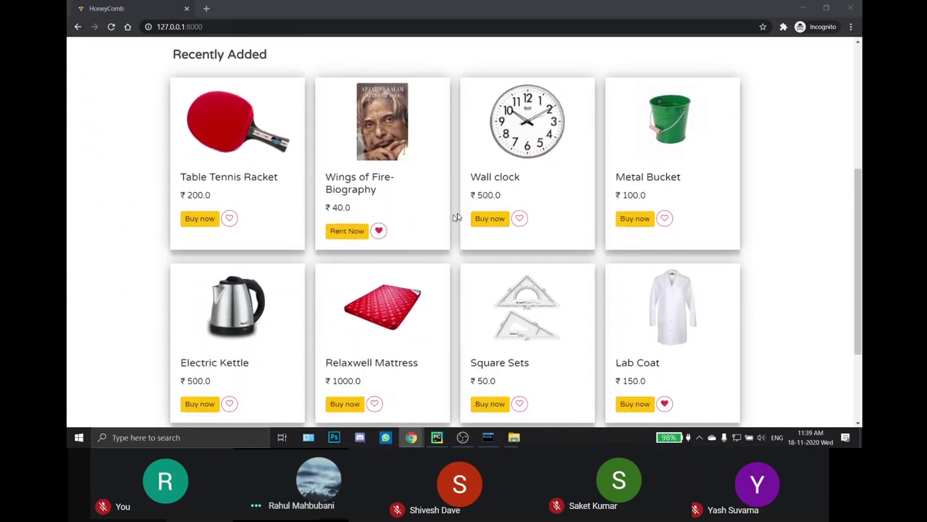
left_click(519, 217)
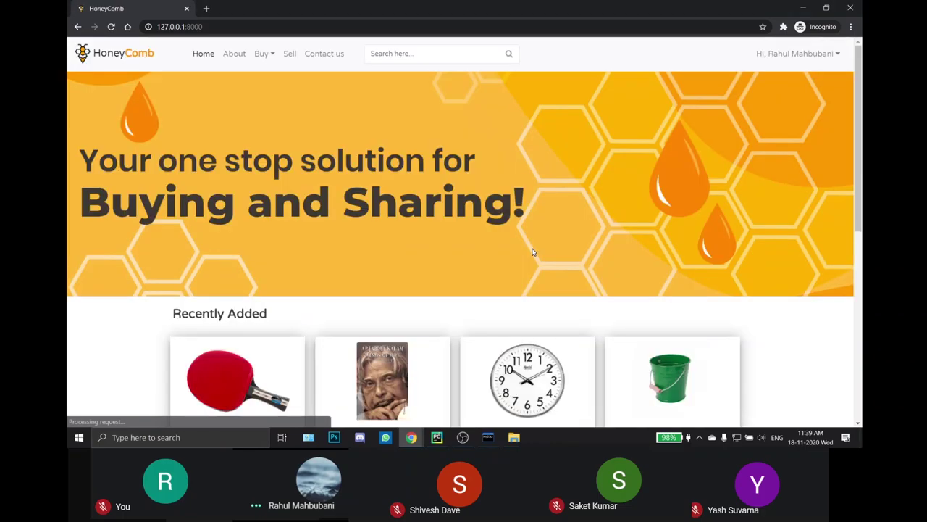
scroll(534, 252, "down", 2)
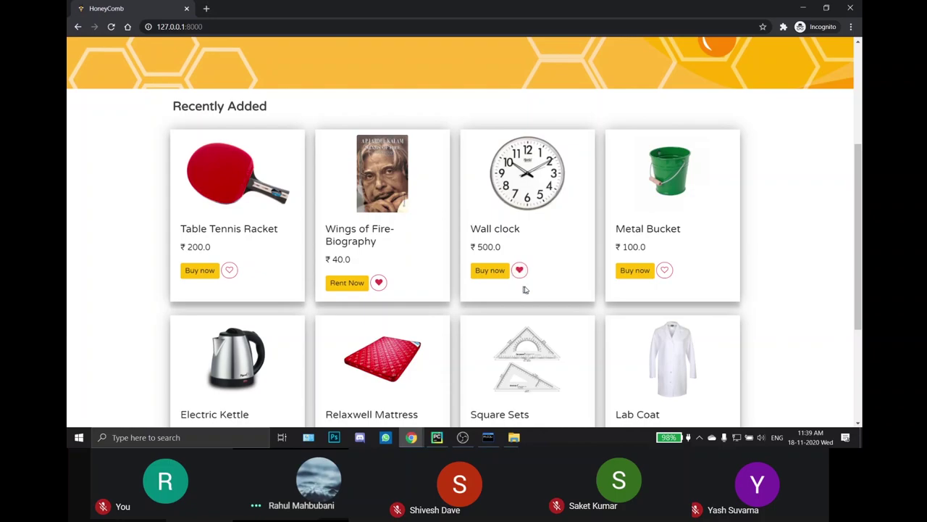
scroll(863, 255, "up", 3)
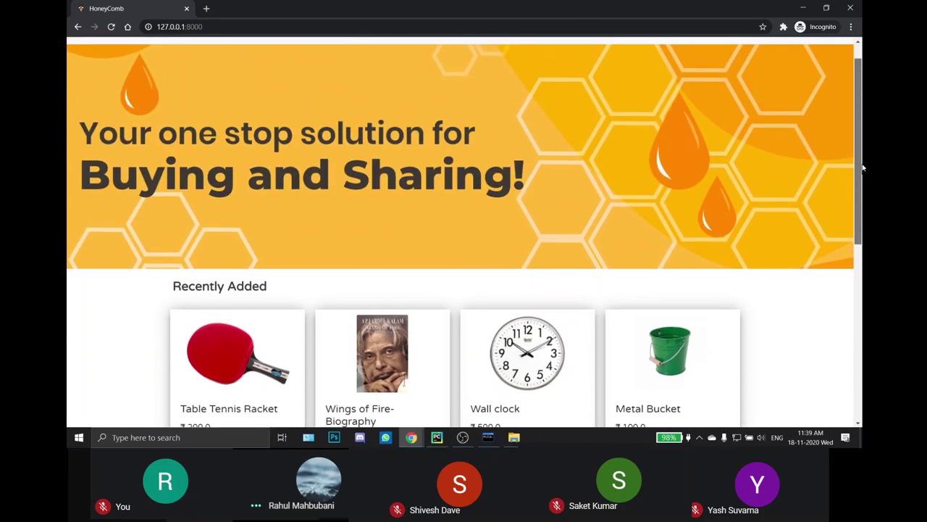
Step: Browse the Household category and add the Relaxwell Mattress to the wishlist
left_click(261, 53)
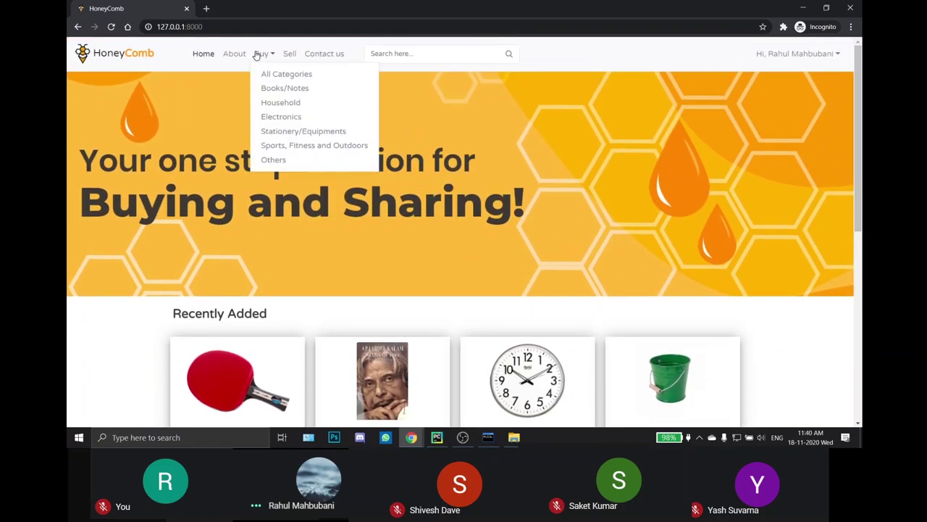
left_click(262, 58)
left_click(266, 58)
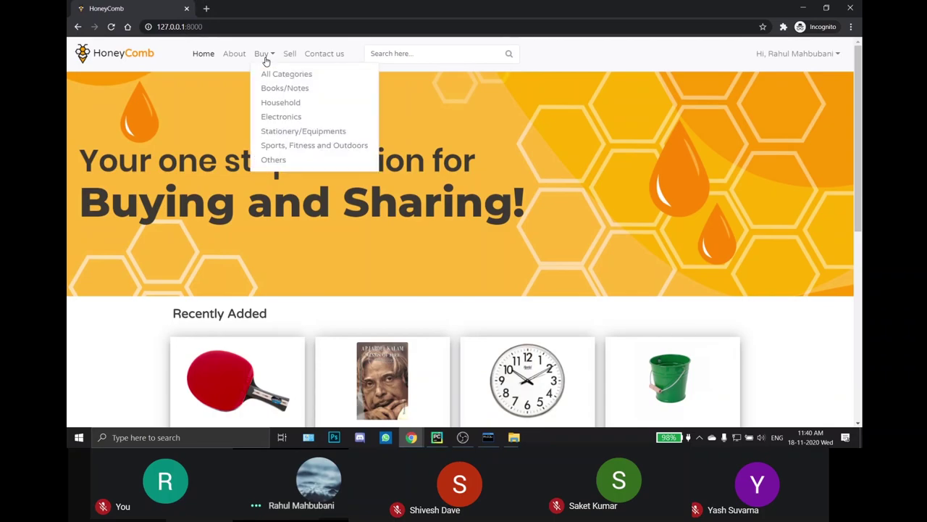
left_click(275, 106)
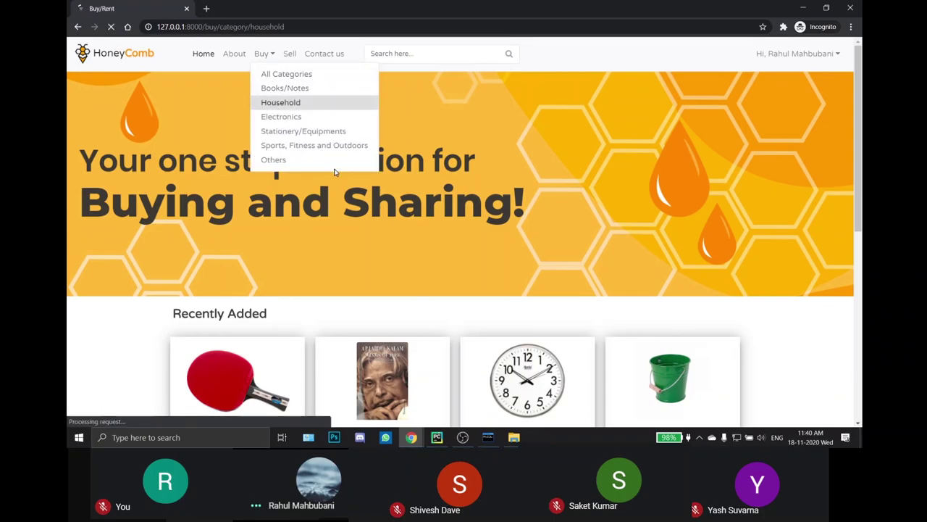
scroll(350, 206, "down", 2)
scroll(350, 206, "down", 2)
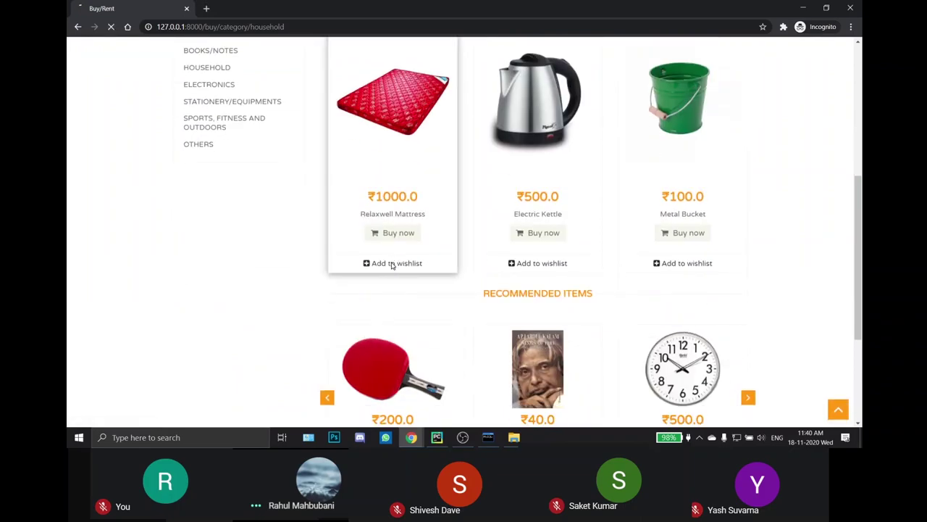
left_click(392, 263)
Step: Open the Relaxwell Mattress product page (₹1000.0)
scroll(392, 267, "down", 3)
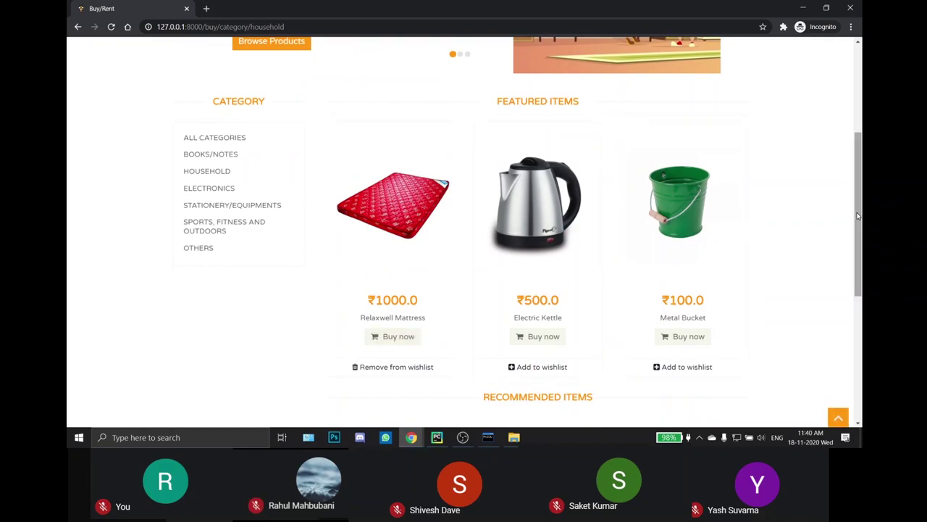
left_click_drag(858, 215, 862, 122)
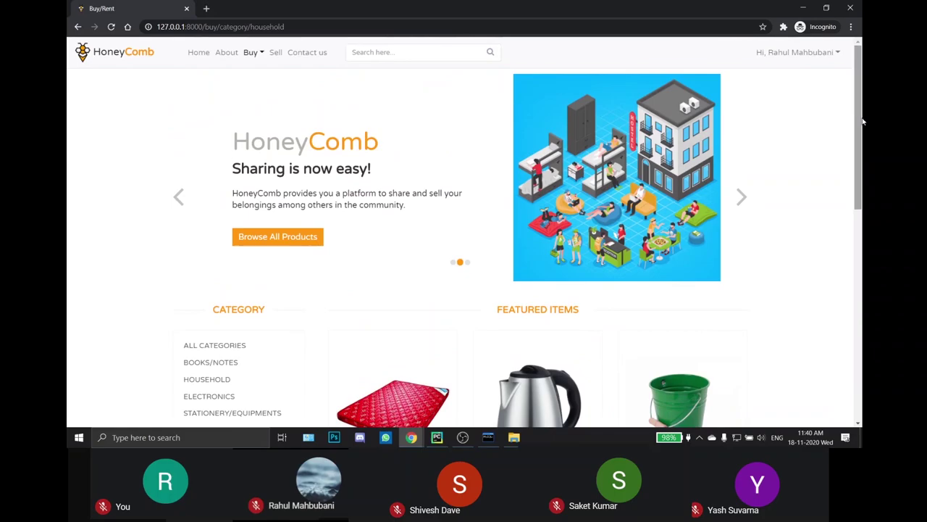
left_click(444, 392)
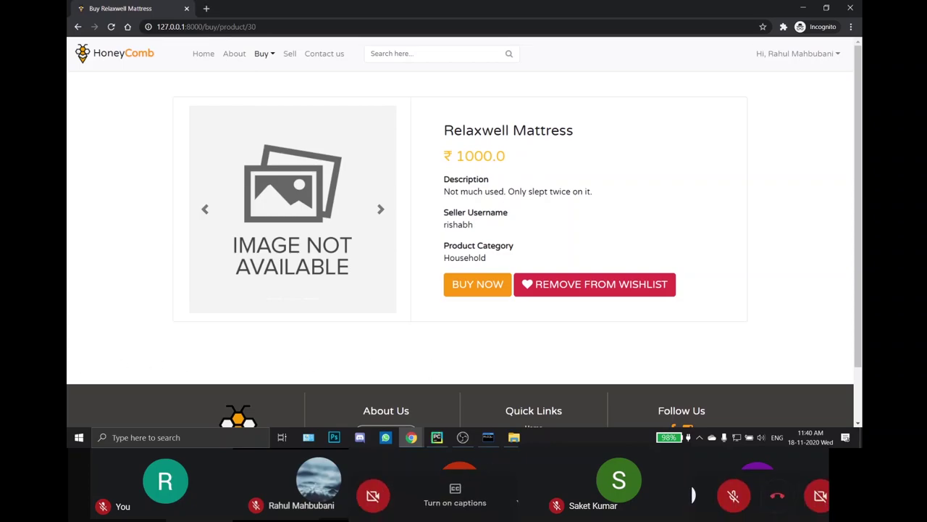
Step: Open Your Wishlist from the account menu and view Lab Coat, Relaxwell Mattress, Wall clock and Wings of Fire
left_click(793, 53)
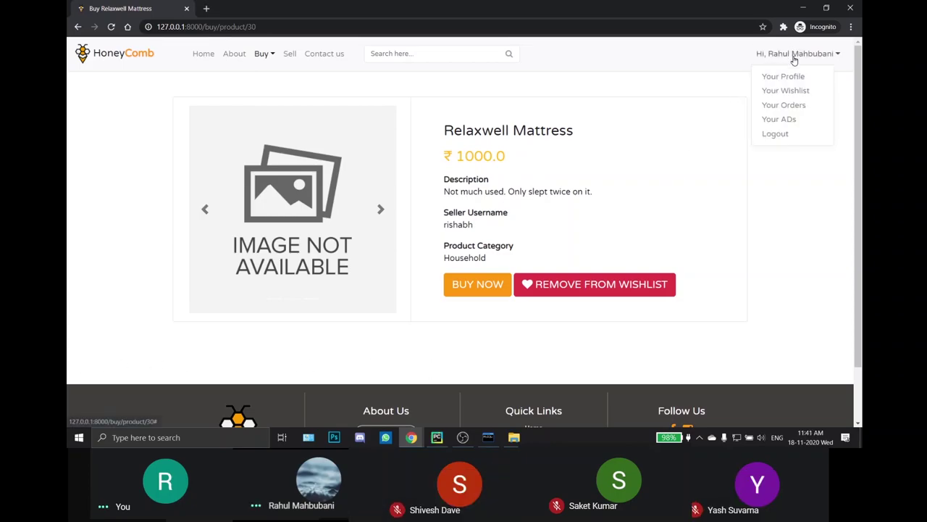
left_click(792, 57)
left_click(795, 58)
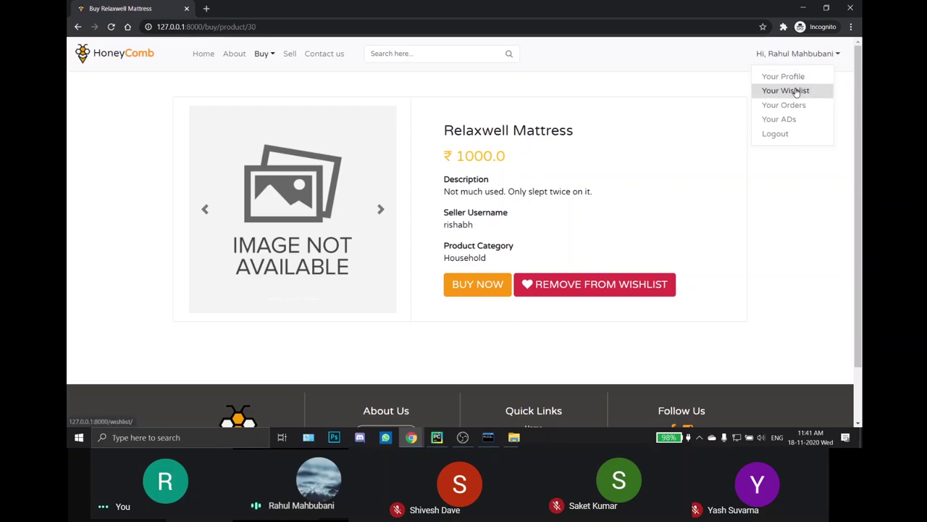
left_click(795, 92)
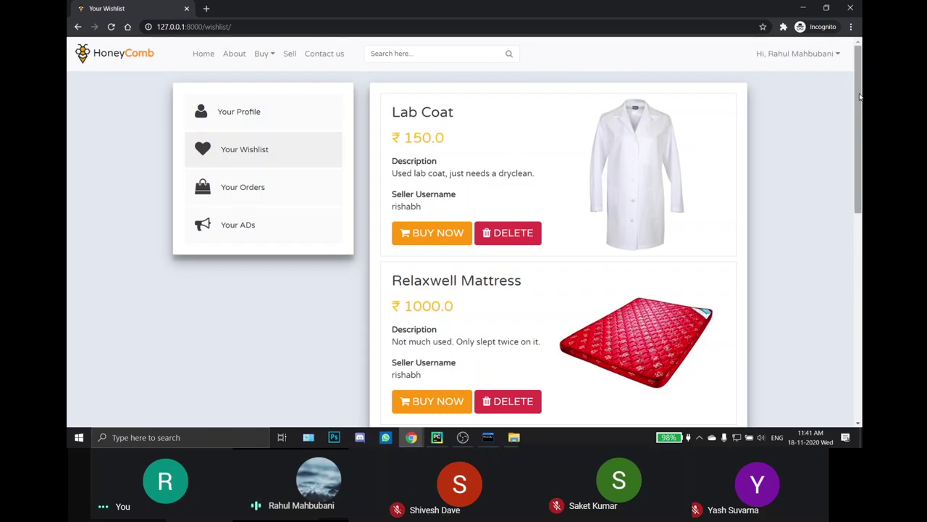
mouse_move(859, 97)
left_mouse_down()
mouse_move(855, 276)
mouse_move(862, 101)
left_mouse_up()
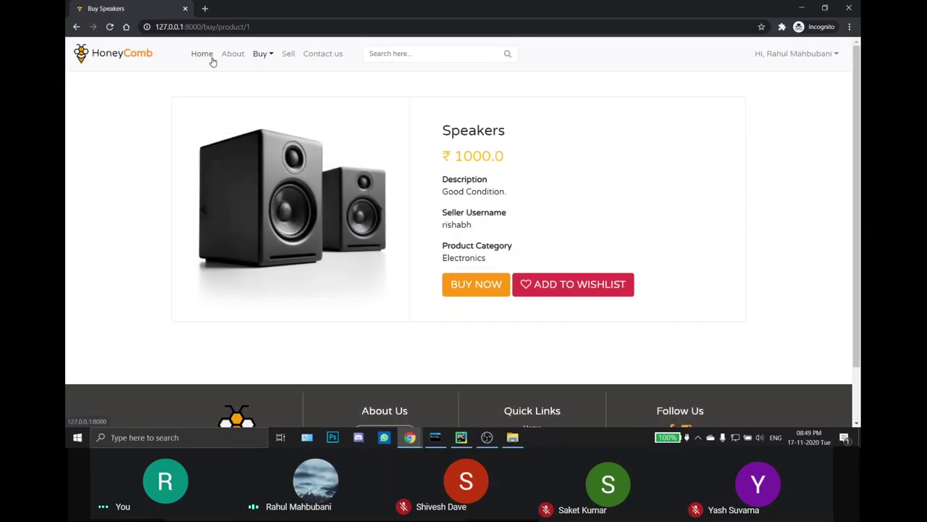
Step: Return to the home page and glance over the Recently Added items
left_click(213, 60)
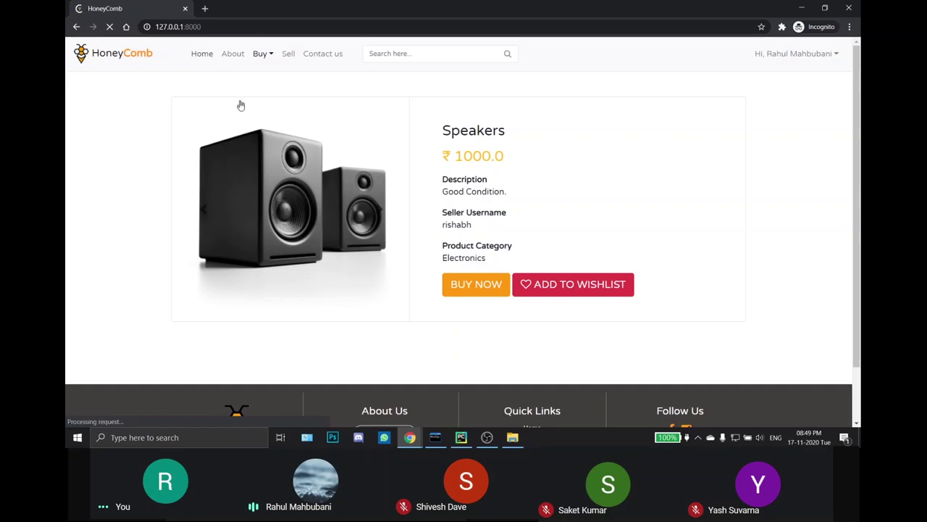
scroll(333, 186, "down", 4)
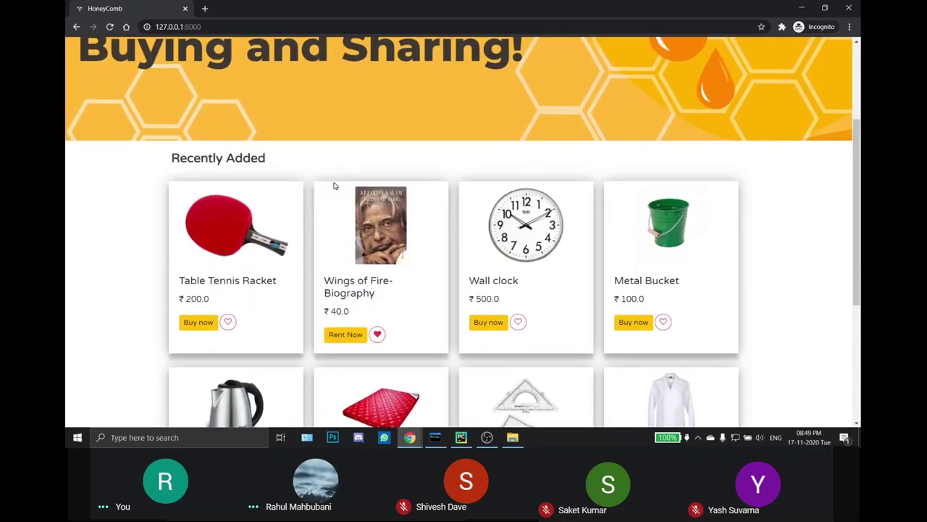
scroll(333, 186, "up", 5)
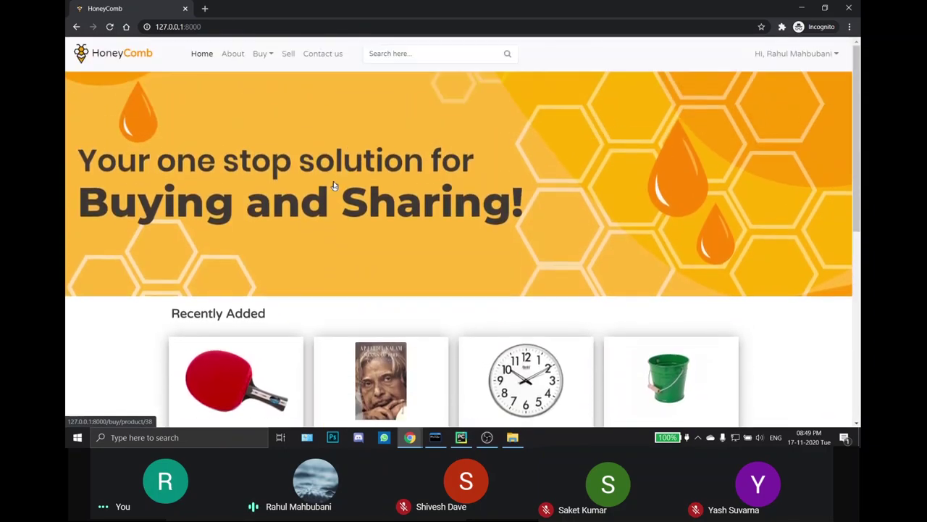